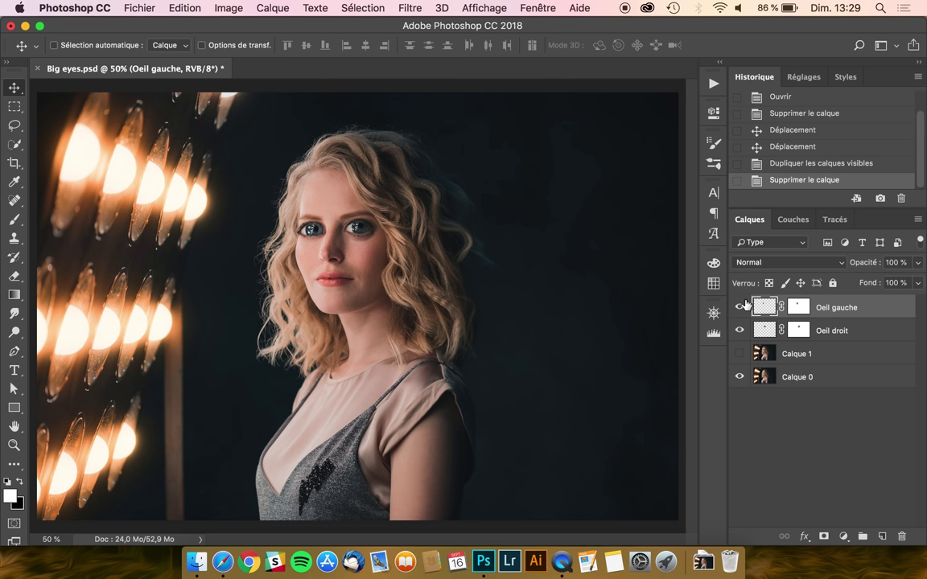
Step: Open the original Unsplash portrait from Downloads, keeping its embedded colour profile
{"action": "mouse_move", "coordinate": [741, 311]}
{"action": "left_mouse_down"}
{"action": "mouse_move", "coordinate": [742, 330]}
{"action": "mouse_move", "coordinate": [740, 307]}
{"action": "left_mouse_up"}
{"action": "left_click", "coordinate": [703, 562]}
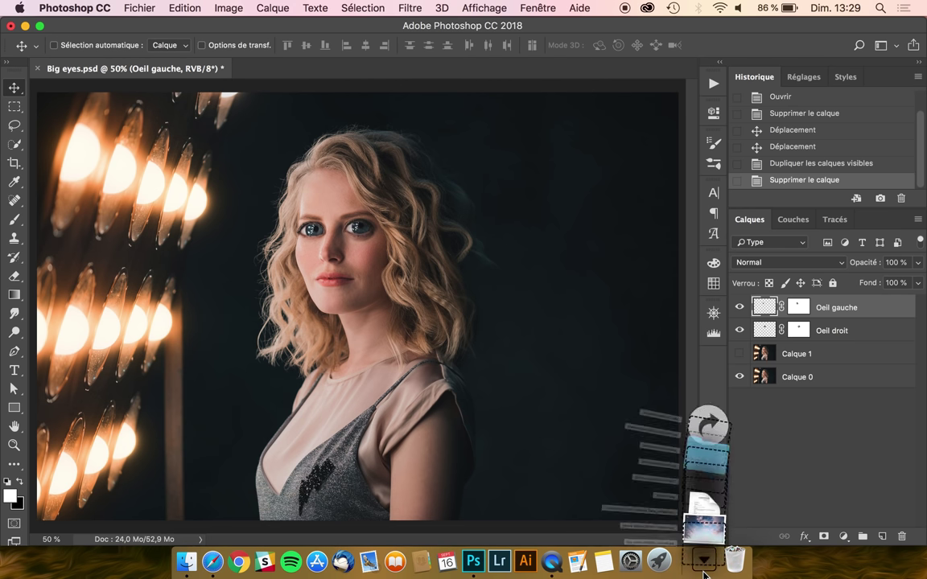
{"action": "mouse_move", "coordinate": [711, 511]}
{"action": "left_mouse_down"}
{"action": "mouse_move", "coordinate": [377, 44]}
{"action": "mouse_move", "coordinate": [352, 62]}
{"action": "mouse_move", "coordinate": [358, 74]}
{"action": "left_mouse_up"}
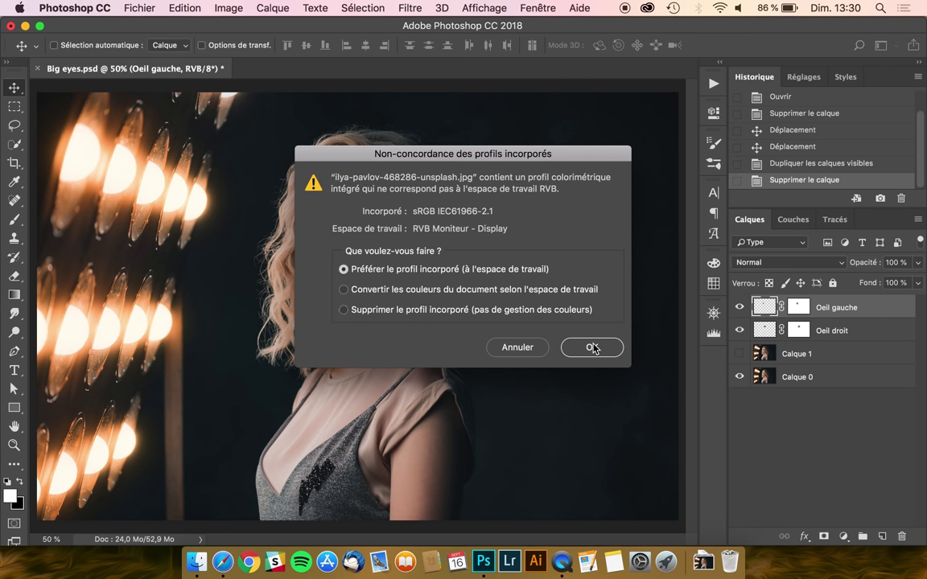
{"action": "left_click", "coordinate": [590, 346]}
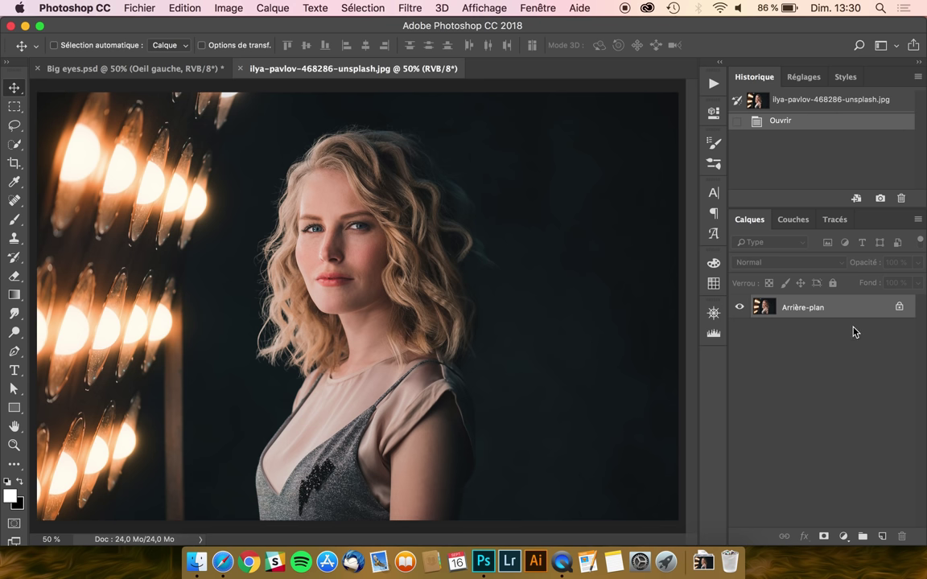
Step: Duplicate the background as Calque 1, unlock the base into Calque 0, and select Calque 1
{"action": "key", "text": "ctrl+j"}
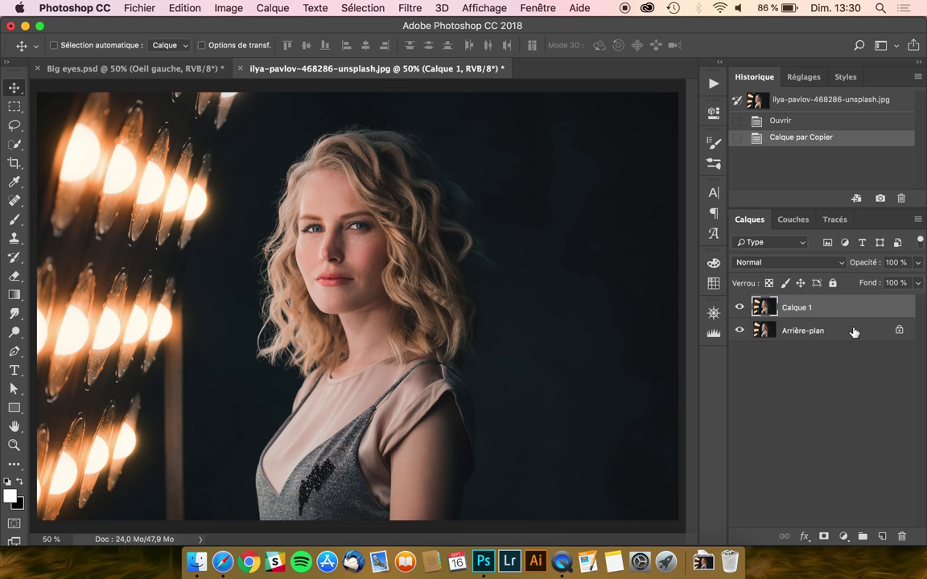
{"action": "left_click", "coordinate": [900, 333]}
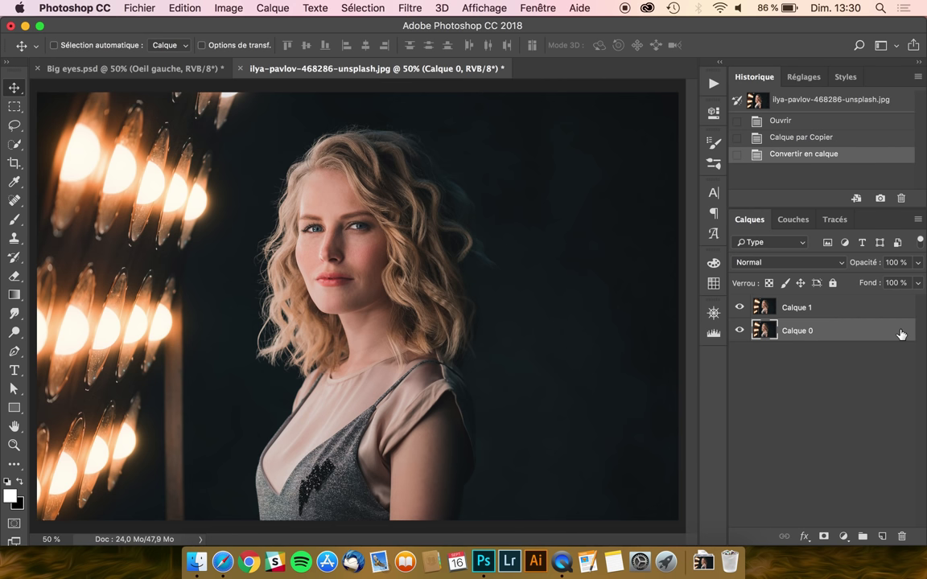
{"action": "left_click", "coordinate": [831, 315]}
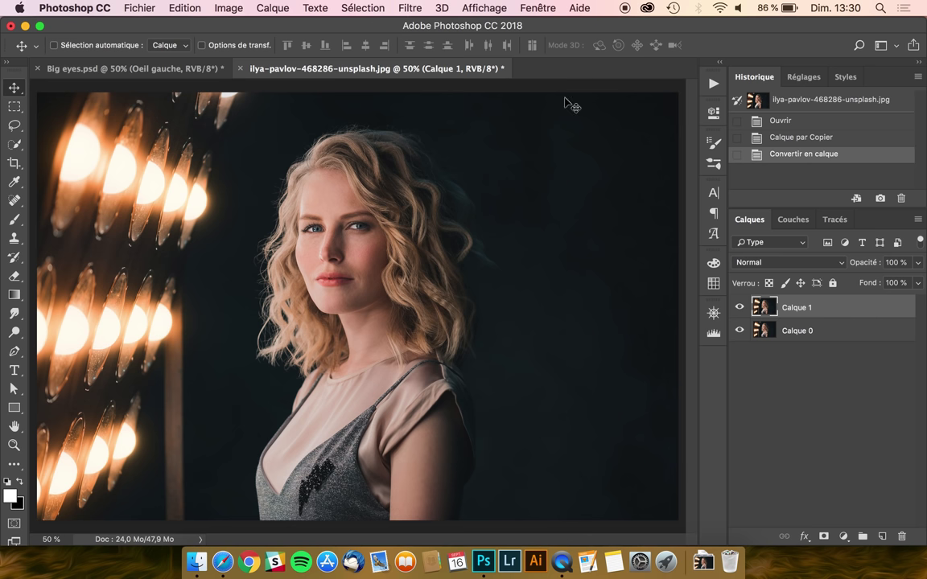
{"action": "left_click", "coordinate": [410, 8]}
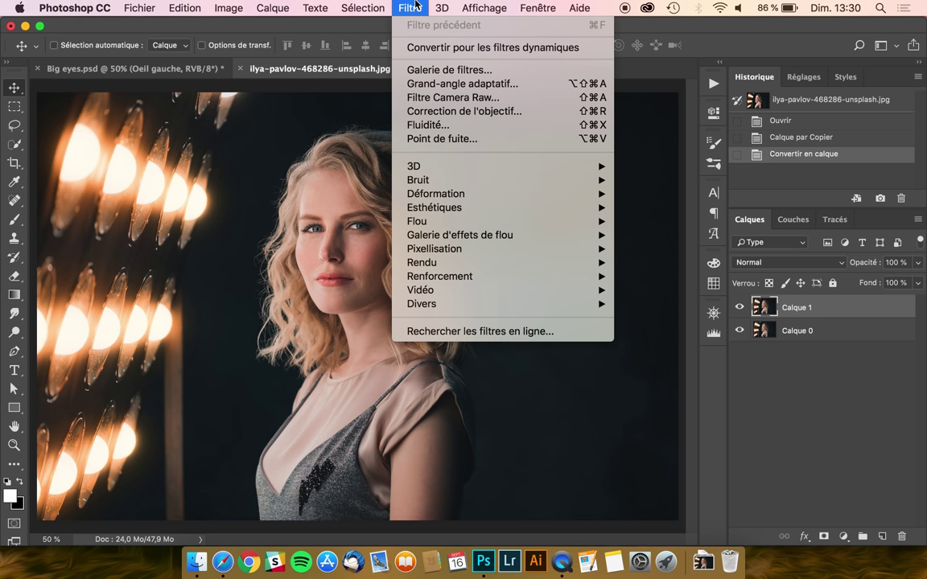
Step: Open Liquify on Calque 1 with the Bloat brush at size 244, density 50, rate 80
{"action": "left_click", "coordinate": [439, 127]}
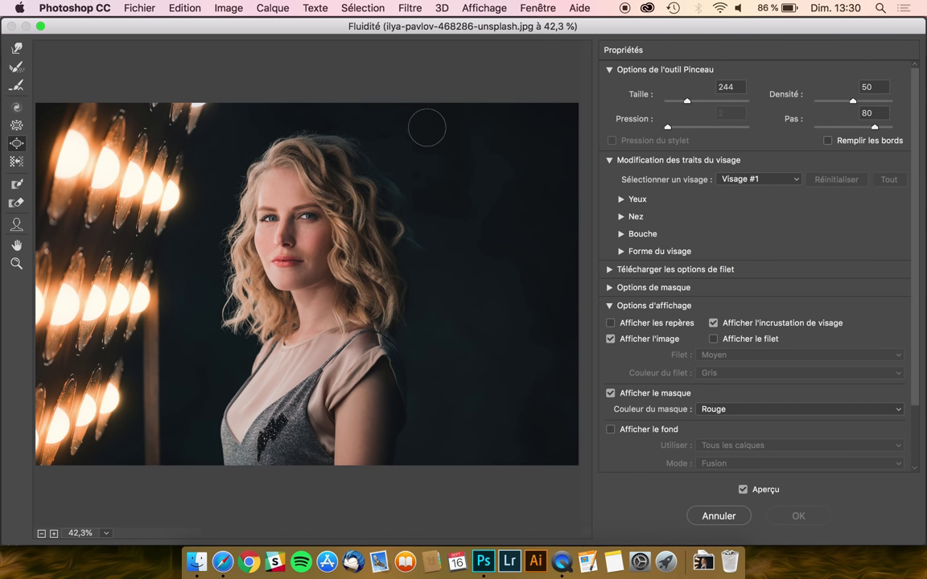
{"action": "left_click", "coordinate": [16, 49]}
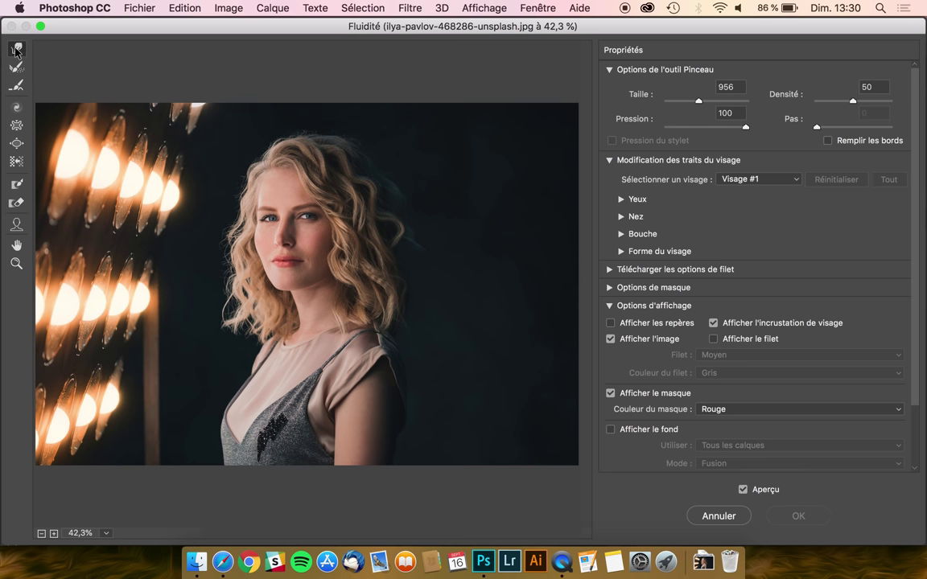
{"action": "left_click", "coordinate": [16, 145]}
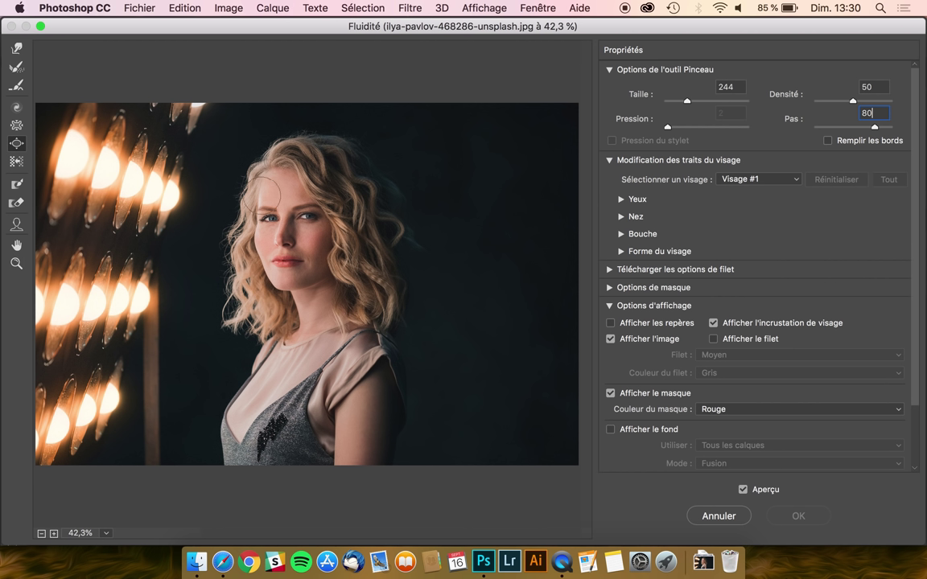
{"action": "key", "text": "alt"}
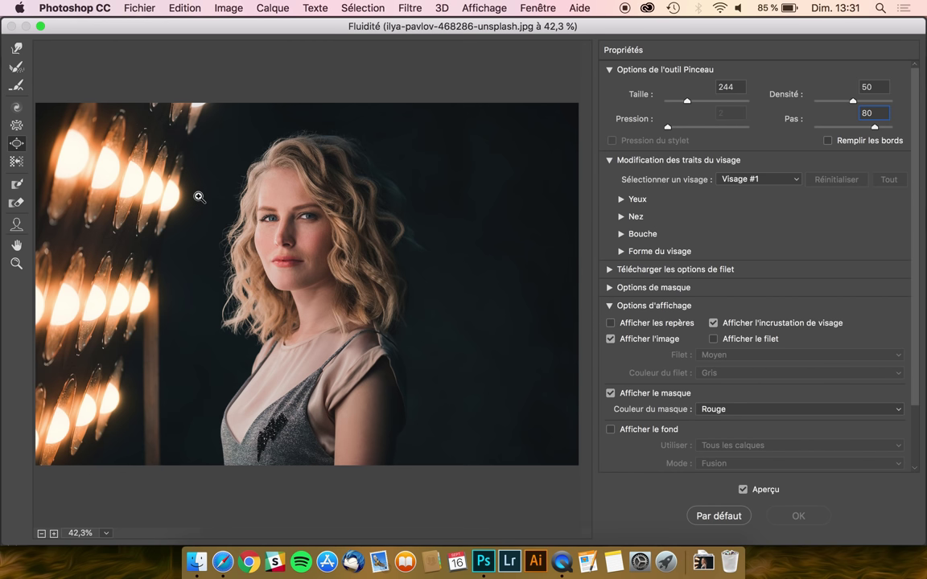
{"action": "left_click", "coordinate": [294, 237]}
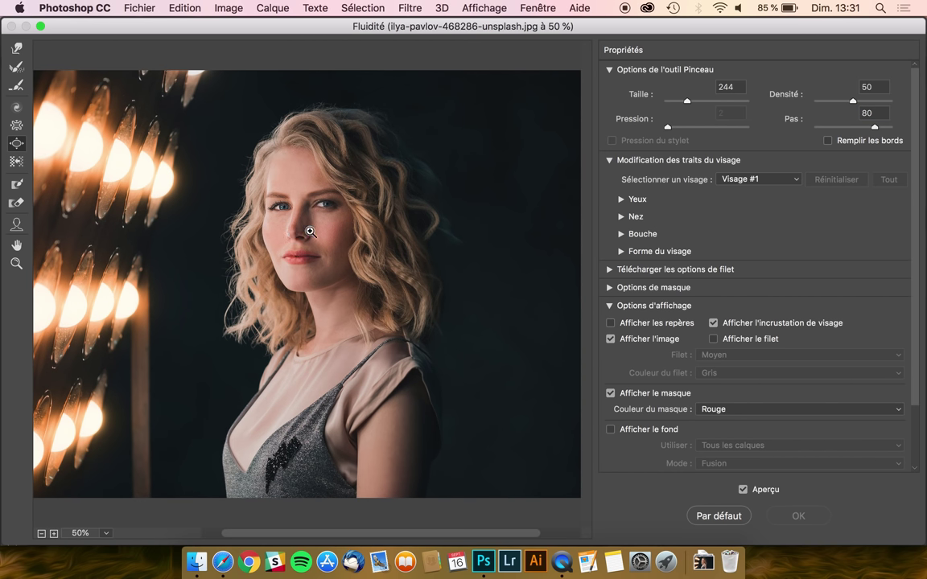
Step: Zoom the Liquify preview to 200% on the eyes, back to 100%, then reselect Bloat
{"action": "left_click", "coordinate": [305, 263]}
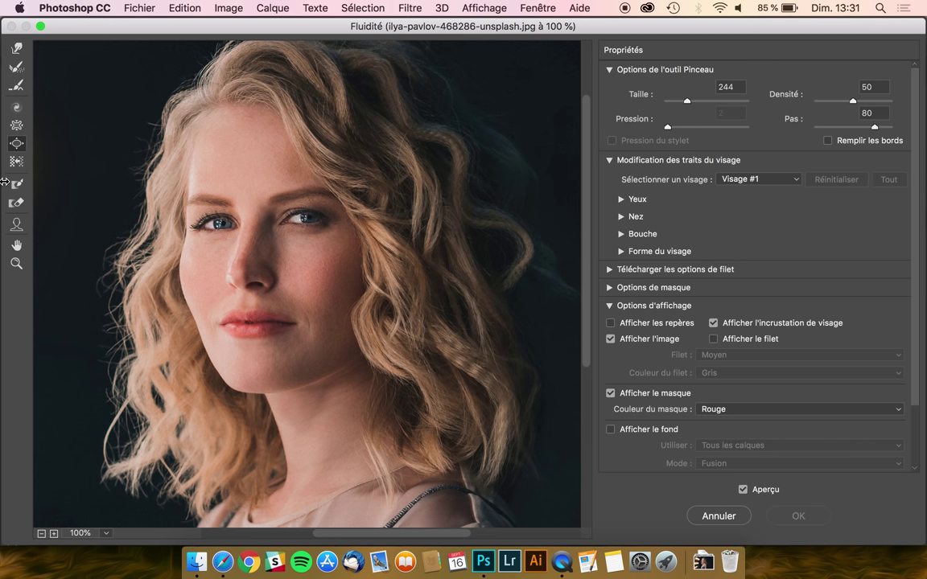
{"action": "left_click", "coordinate": [17, 265]}
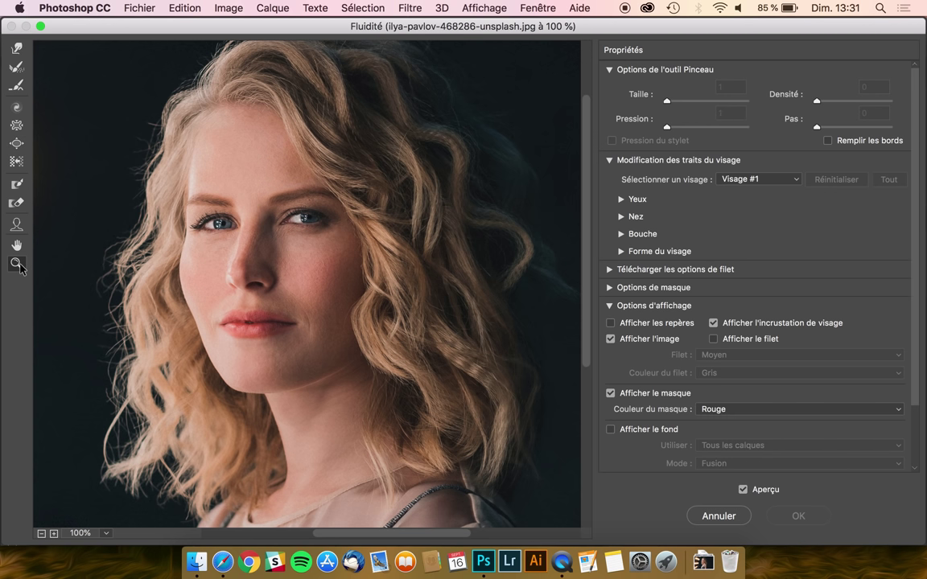
{"action": "left_click", "coordinate": [285, 240]}
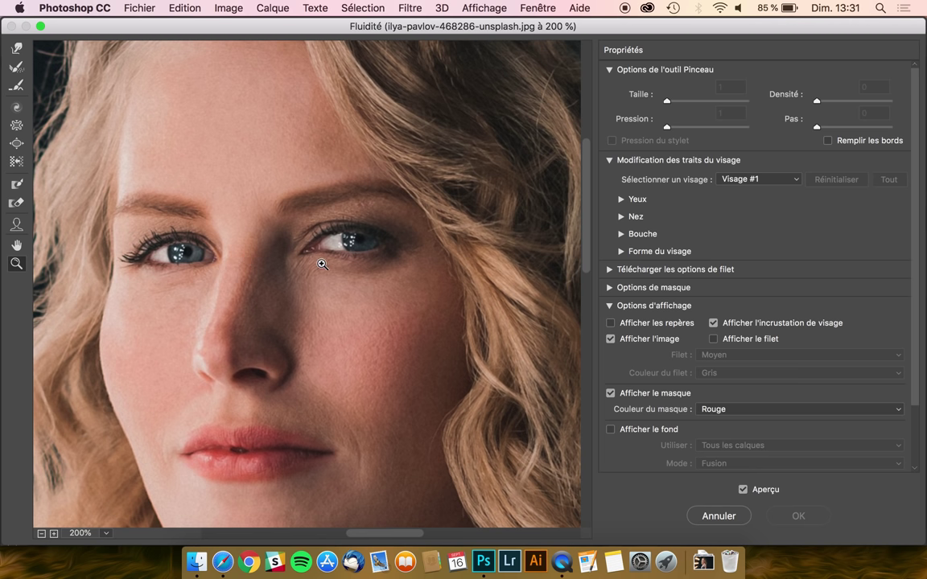
{"action": "left_click", "coordinate": [297, 246], "text": "alt"}
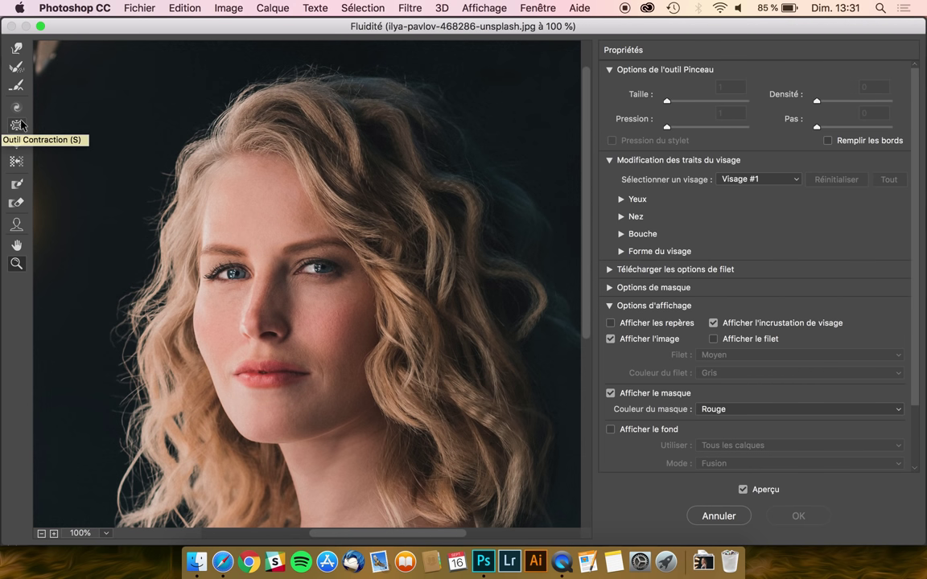
{"action": "key", "text": "alt"}
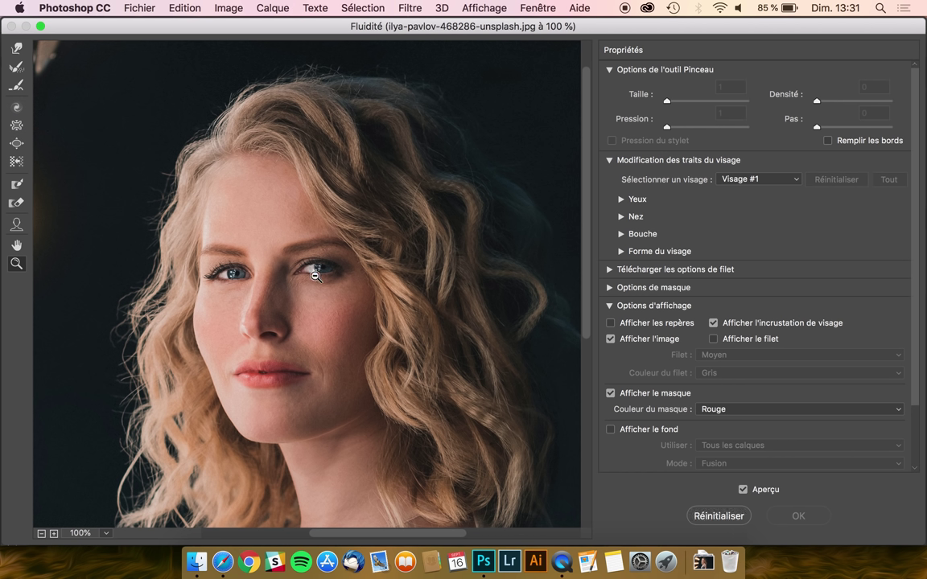
{"action": "left_click", "coordinate": [16, 145]}
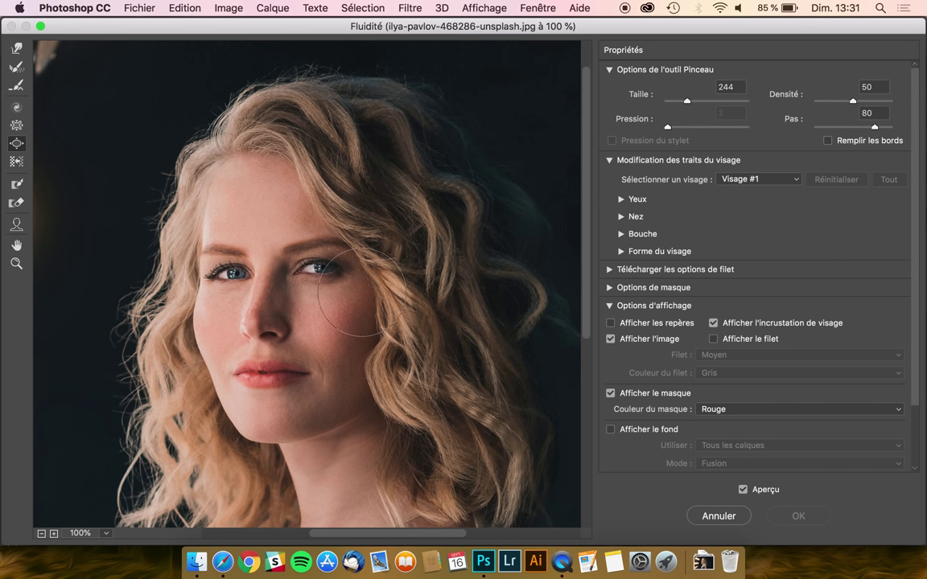
Step: Size the bloat brush to fit the eye and enlarge the eye on the image's right
{"action": "left_click_drag", "start_coordinate": [338, 265], "coordinate": [303, 271]}
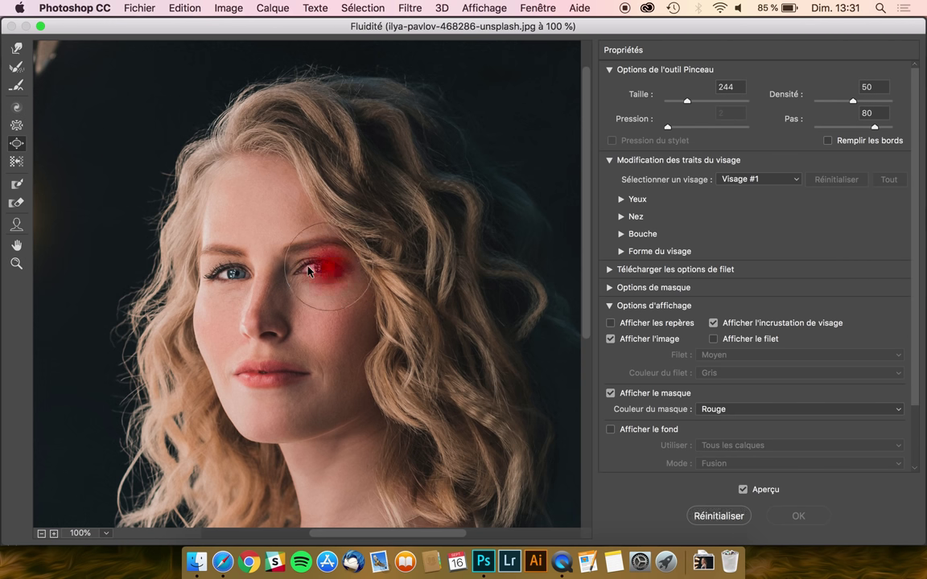
{"action": "key", "text": "bracketright"}
{"action": "key", "text": "bracketright"}
{"action": "key", "text": "bracketright"}
{"action": "key", "text": "bracketright"}
{"action": "mouse_move", "coordinate": [304, 266]}
{"action": "left_mouse_down"}
{"action": "mouse_move", "coordinate": [368, 271]}
{"action": "mouse_move", "coordinate": [300, 273]}
{"action": "left_mouse_up"}
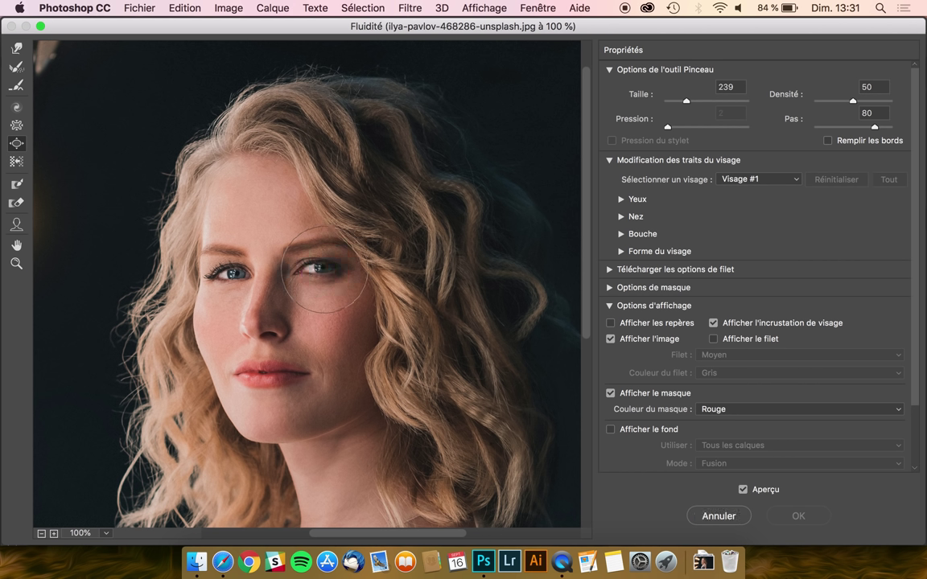
{"action": "left_click", "coordinate": [314, 268]}
{"action": "left_click_drag", "start_coordinate": [314, 268], "coordinate": [319, 268]}
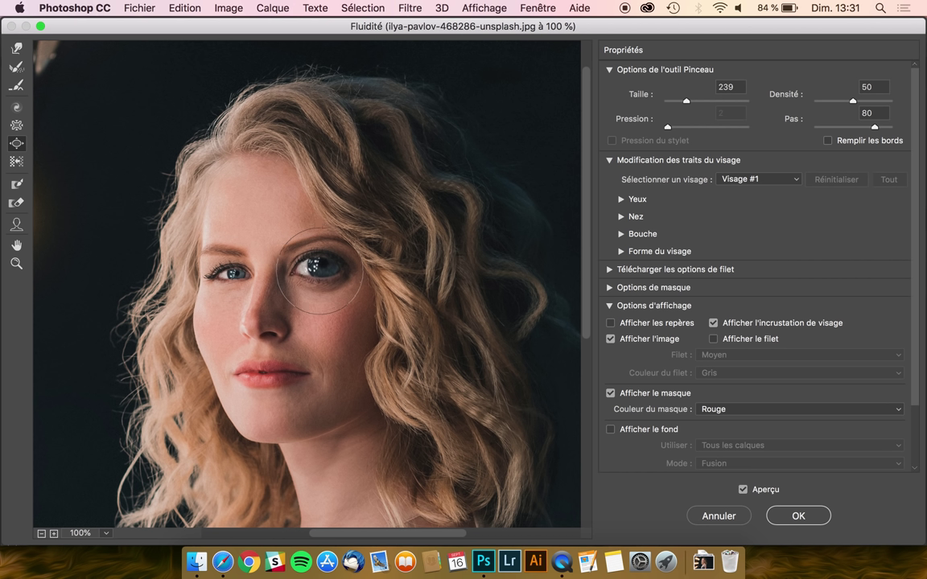
Step: Enlarge the left eye to match, undoing the overdone stroke, and apply the Liquify warp
{"action": "left_click_drag", "start_coordinate": [216, 276], "coordinate": [234, 271]}
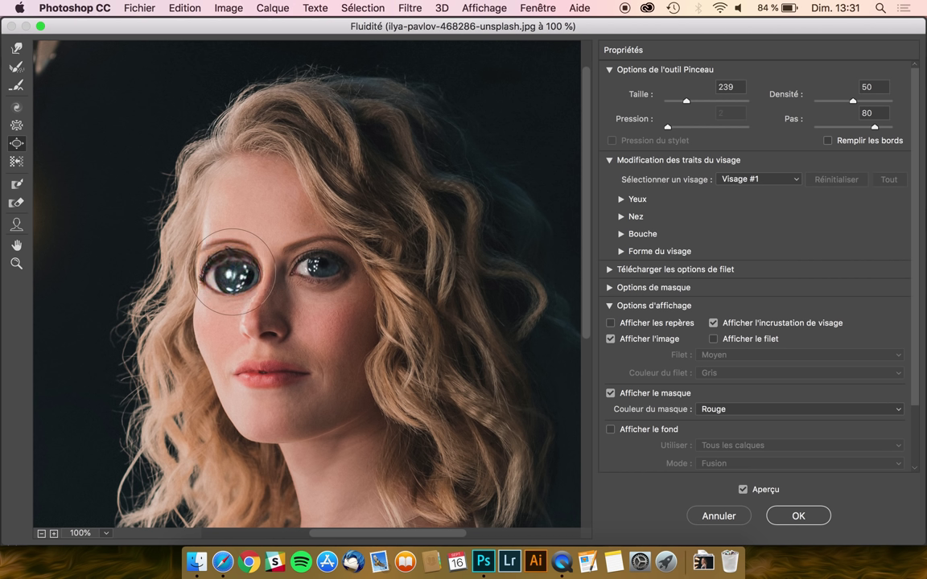
{"action": "key", "text": "super+z"}
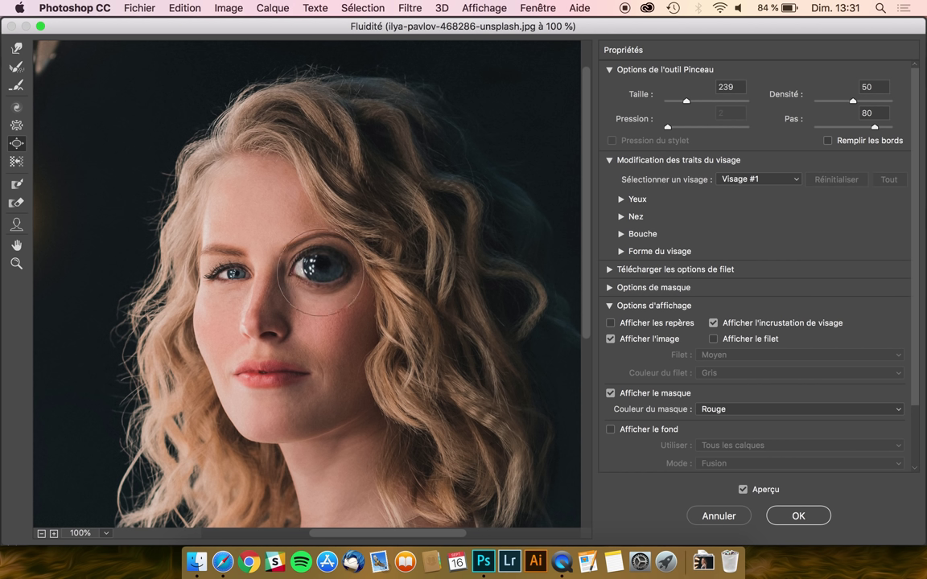
{"action": "mouse_move", "coordinate": [226, 275]}
{"action": "left_mouse_down"}
{"action": "mouse_move", "coordinate": [244, 275]}
{"action": "mouse_move", "coordinate": [237, 277]}
{"action": "left_mouse_up"}
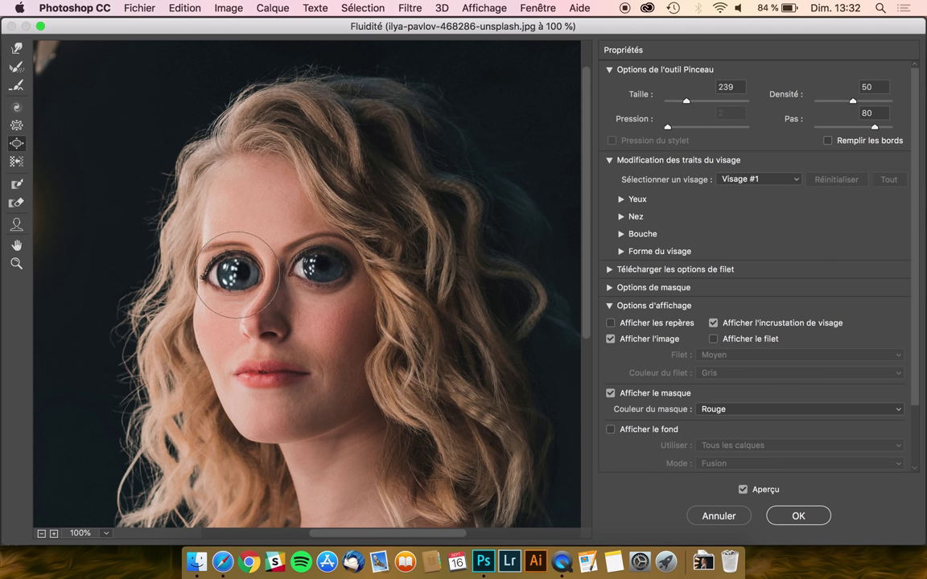
{"action": "left_click", "coordinate": [236, 275], "text": "alt"}
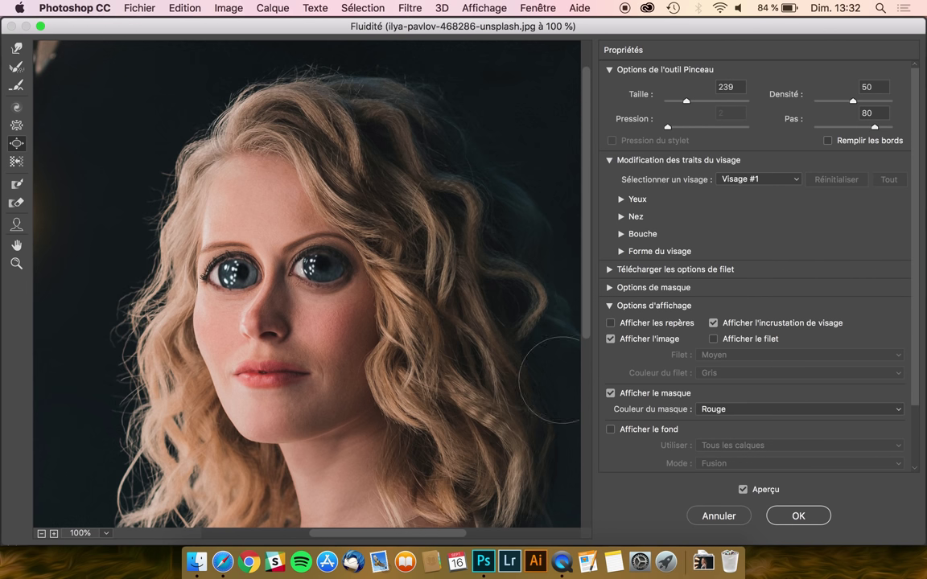
{"action": "left_click", "coordinate": [821, 517]}
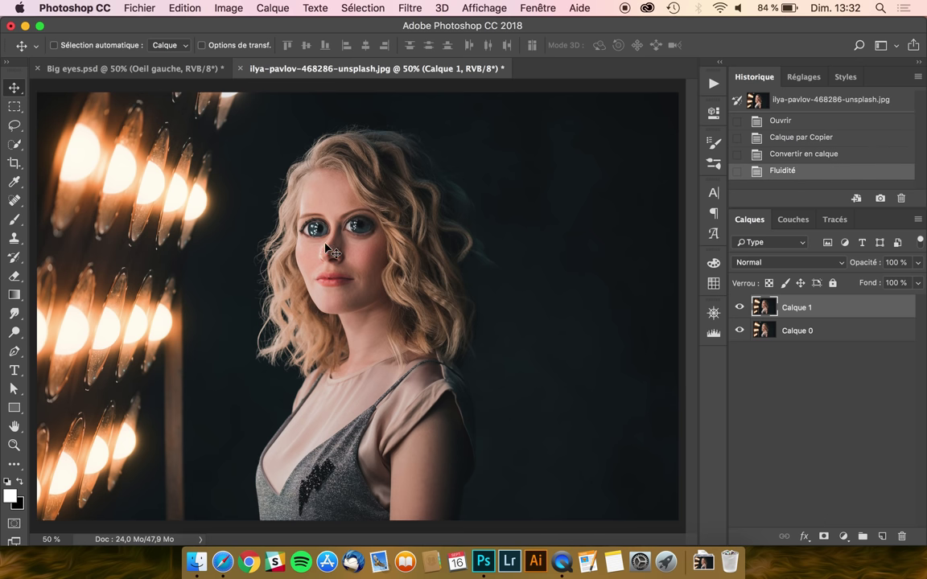
Step: Toggle Calque 1 to compare enlarged and original eyes, then select the Lasso tool
{"action": "scroll", "coordinate": [326, 249], "scroll_direction": "up", "scroll_amount": 1}
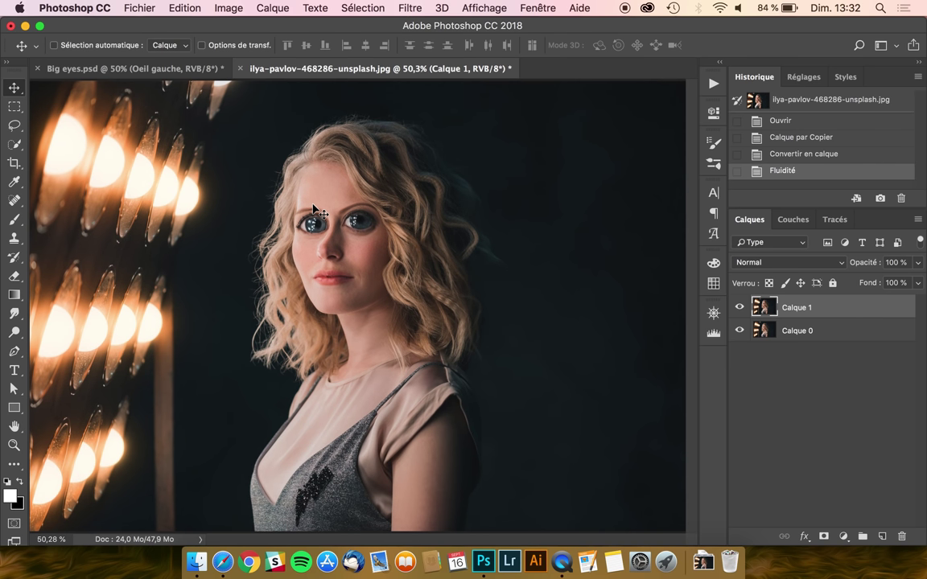
{"action": "scroll", "coordinate": [314, 209], "scroll_direction": "up", "scroll_amount": 3}
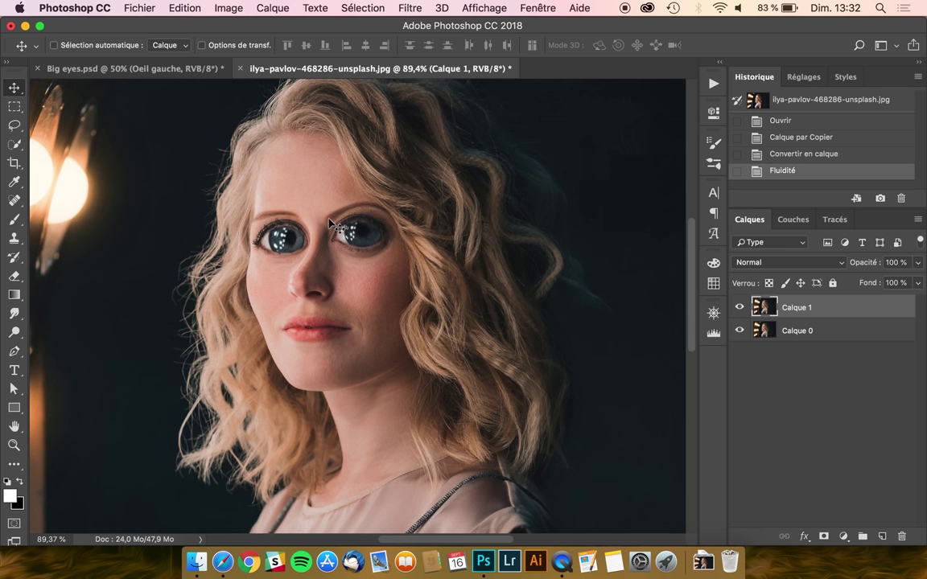
{"action": "left_click", "coordinate": [740, 307]}
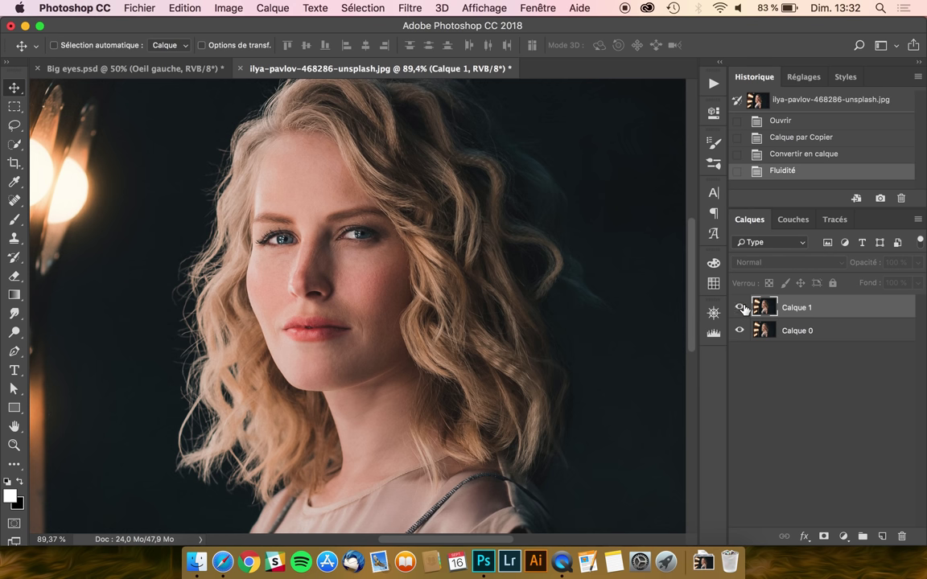
{"action": "left_click", "coordinate": [740, 307]}
{"action": "left_click", "coordinate": [740, 307]}
{"action": "left_click", "coordinate": [740, 308]}
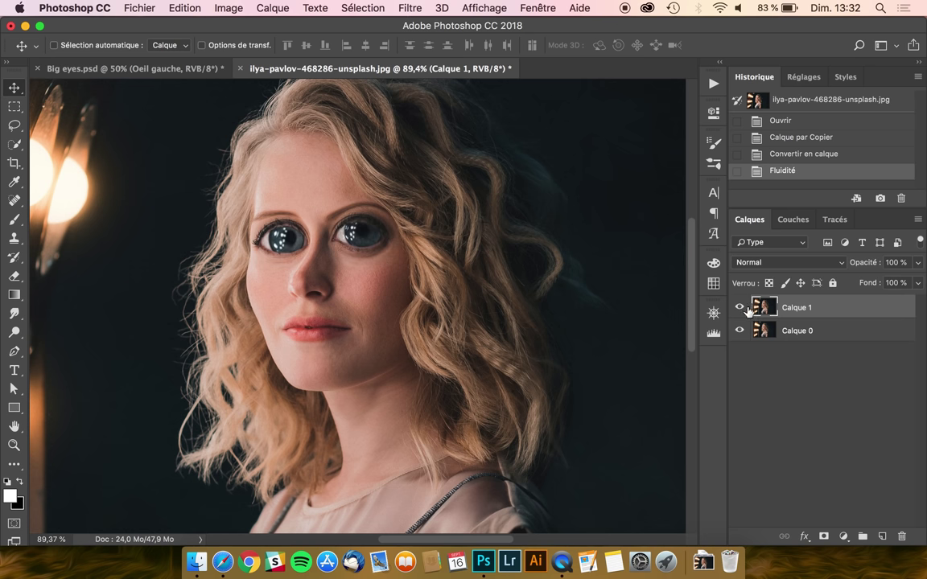
{"action": "left_click", "coordinate": [12, 131]}
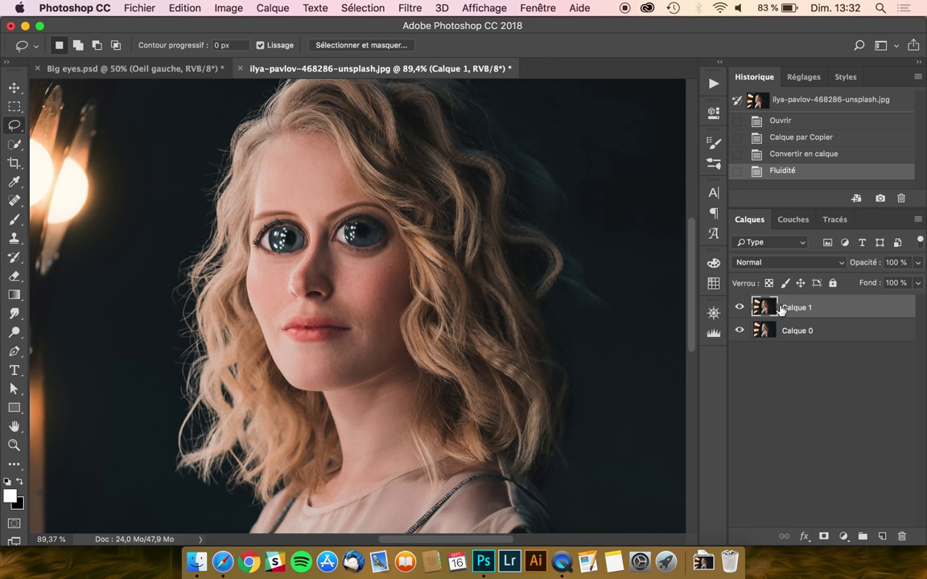
Step: Lasso the left eye on Calque 1 and copy it onto a new layer named Oeil 1
{"action": "scroll", "coordinate": [372, 247], "scroll_direction": "up", "scroll_amount": 3}
{"action": "scroll", "coordinate": [372, 247], "scroll_direction": "up", "scroll_amount": 1}
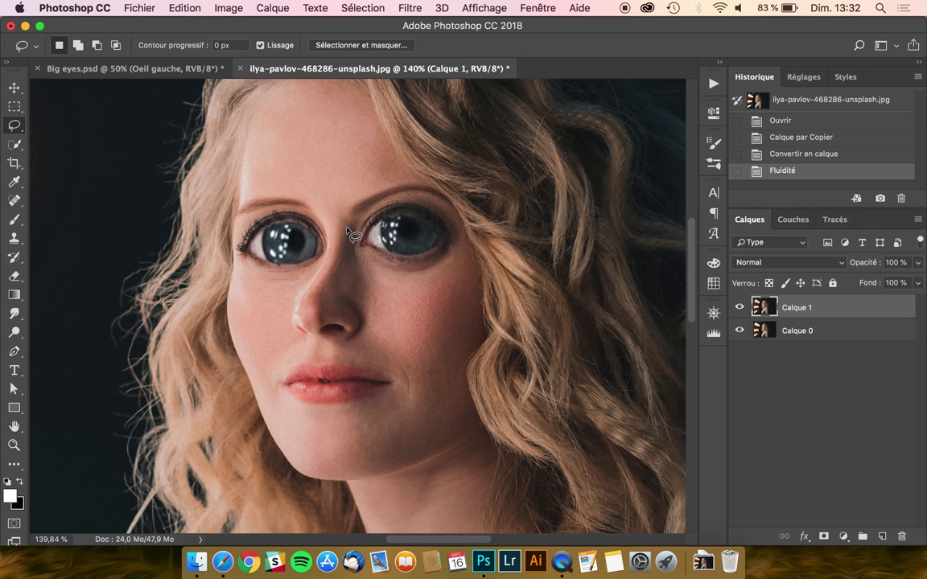
{"action": "left_click_drag", "start_coordinate": [330, 202], "coordinate": [314, 300]}
{"action": "left_click_drag", "start_coordinate": [341, 268], "coordinate": [340, 270]}
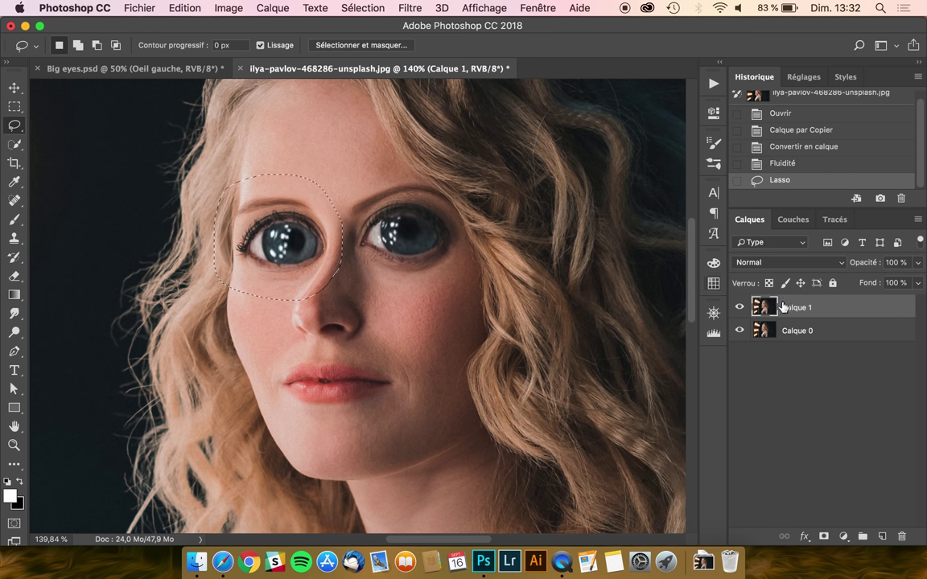
{"action": "key", "text": "super+c"}
{"action": "key", "text": "super+v"}
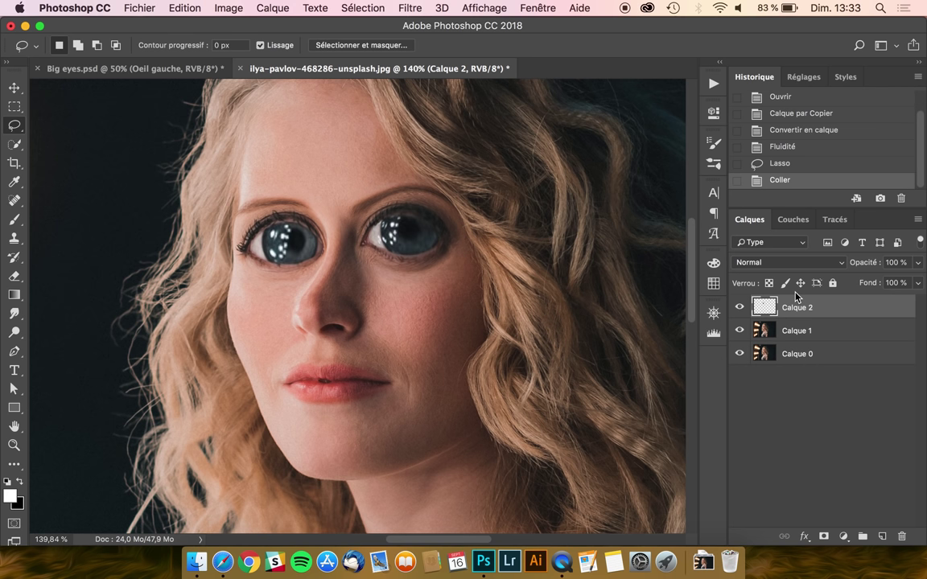
{"action": "double_click", "coordinate": [793, 307]}
{"action": "type", "text": "Oeil 1"}
{"action": "key", "text": "Return"}
Step: Lasso the right eye on Calque 1 and copy it onto a new layer named Oeil 2
{"action": "left_click", "coordinate": [796, 330]}
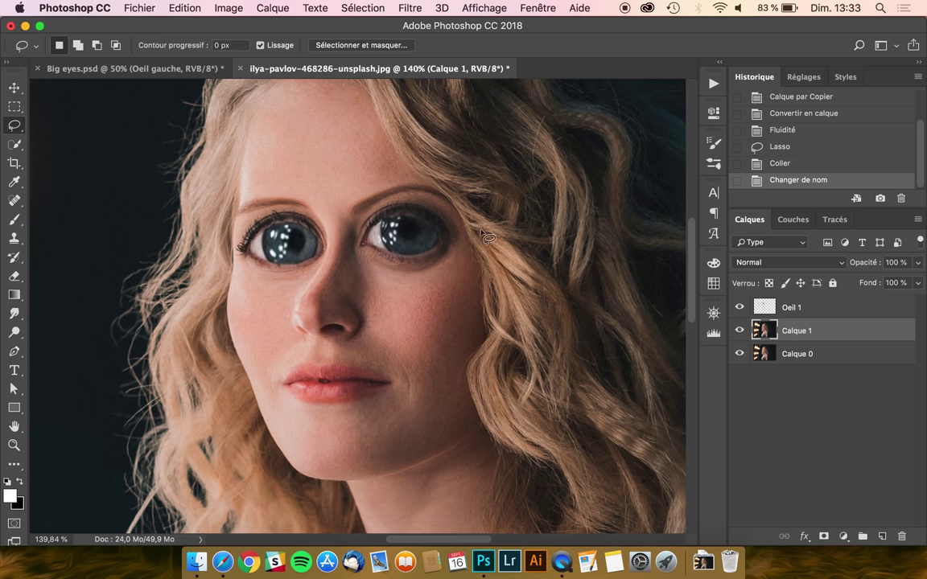
{"action": "left_click_drag", "start_coordinate": [479, 212], "coordinate": [348, 286]}
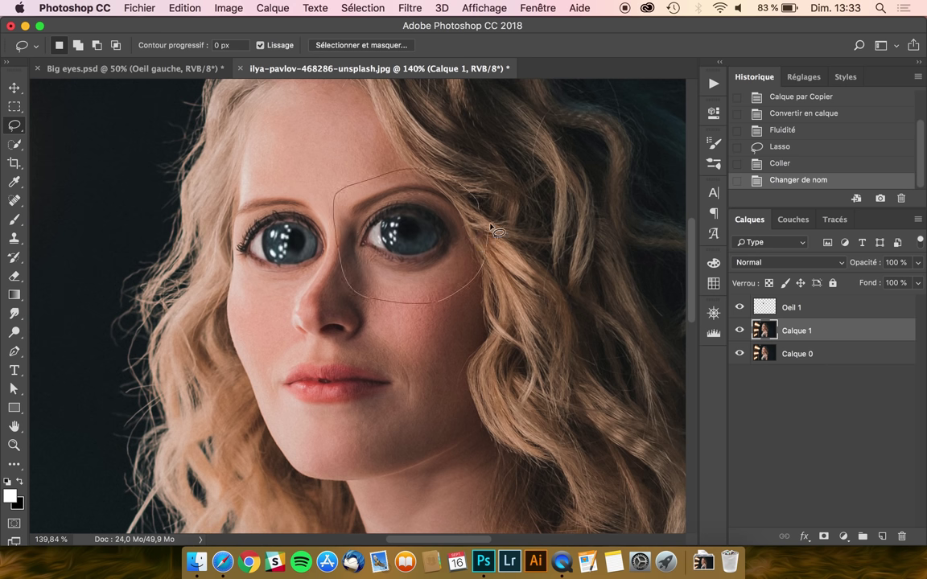
{"action": "left_click_drag", "start_coordinate": [348, 286], "coordinate": [481, 227]}
{"action": "key", "text": "ctrl+c"}
{"action": "key", "text": "ctrl+v"}
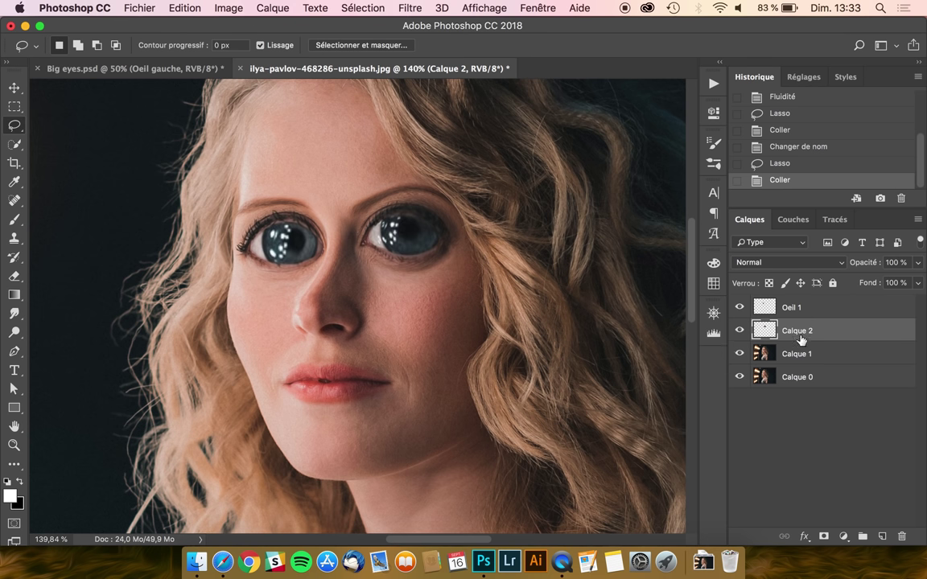
{"action": "double_click", "coordinate": [799, 331]}
{"action": "type", "text": "Oeil"}
{"action": "key", "text": "Return"}
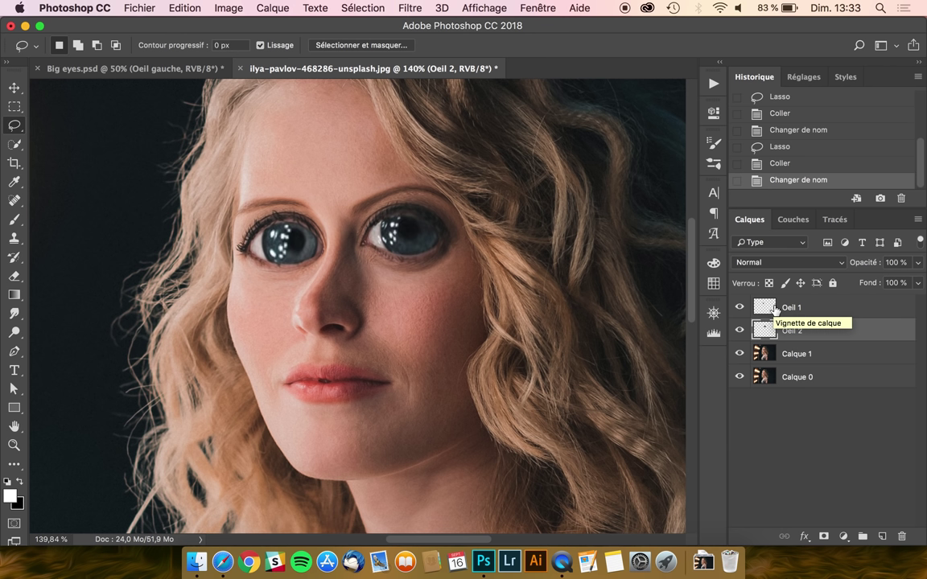
Step: Hide Calque 1 and make Oeil 1 the active layer
{"action": "left_click", "coordinate": [800, 356]}
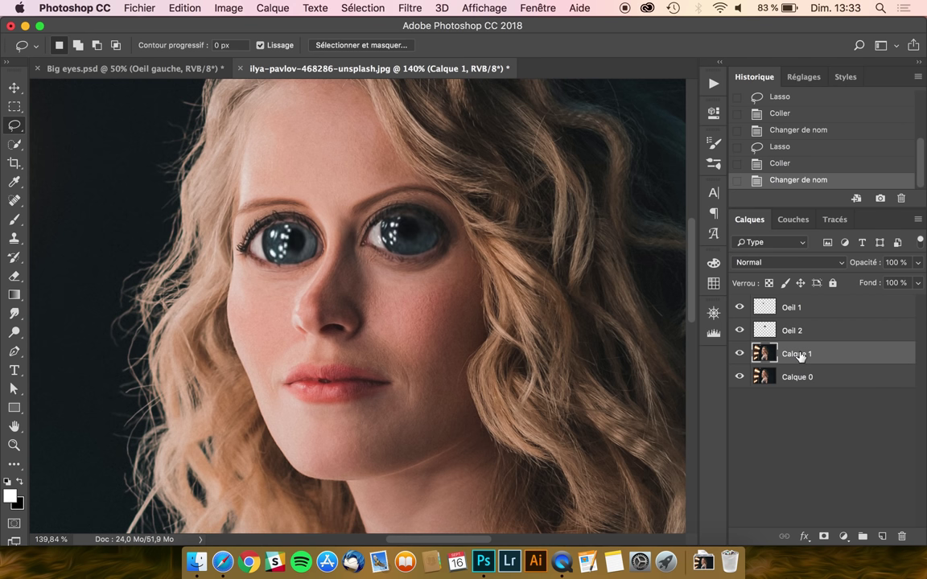
{"action": "left_click", "coordinate": [740, 356]}
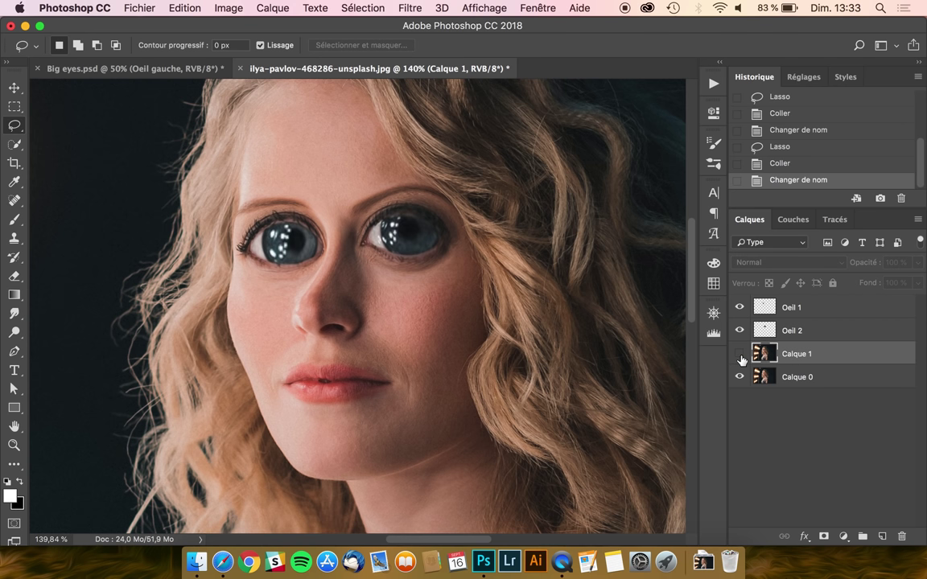
{"action": "left_click", "coordinate": [801, 311]}
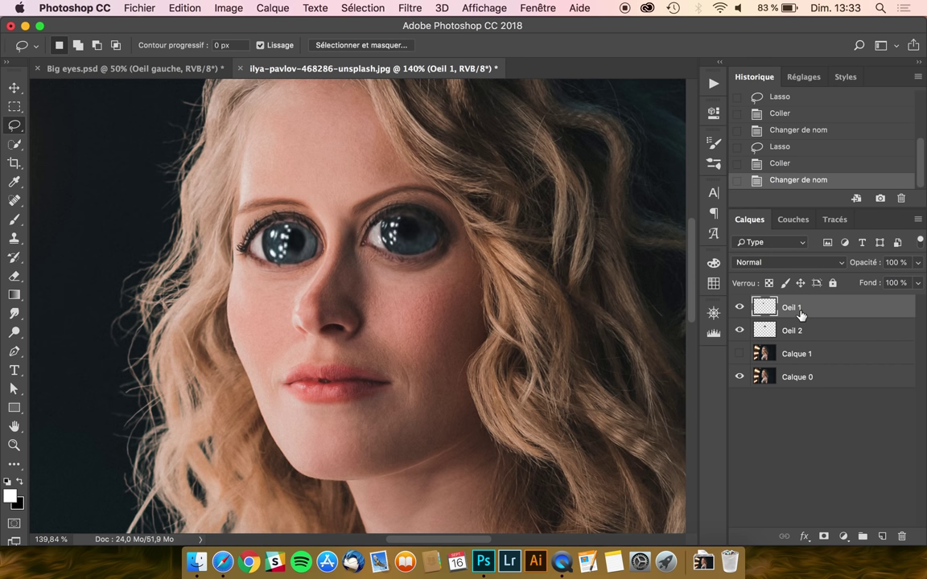
{"action": "left_click", "coordinate": [14, 87]}
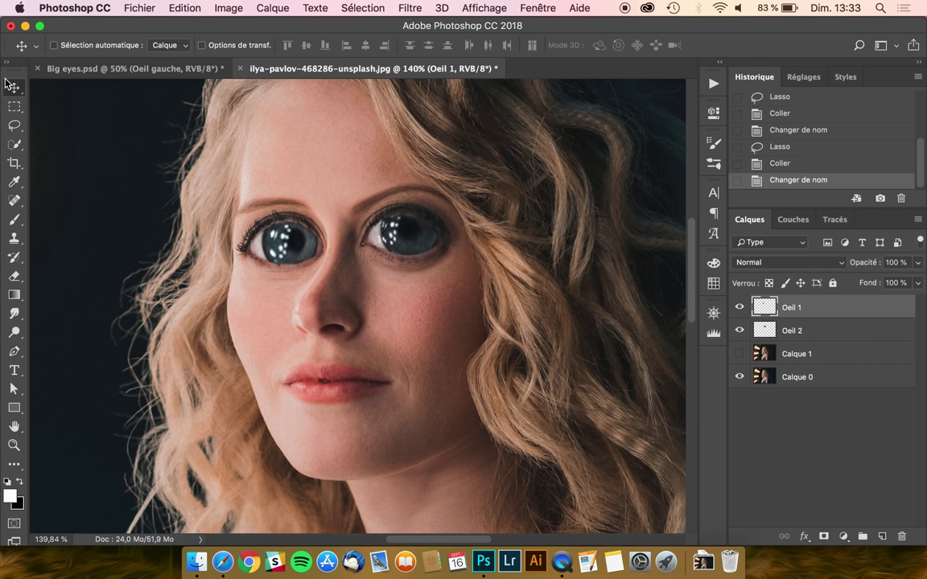
Step: Shift the Oeil 1 eye patch 0,67 cm left and add a layer mask to it
{"action": "key", "text": "shift+Left"}
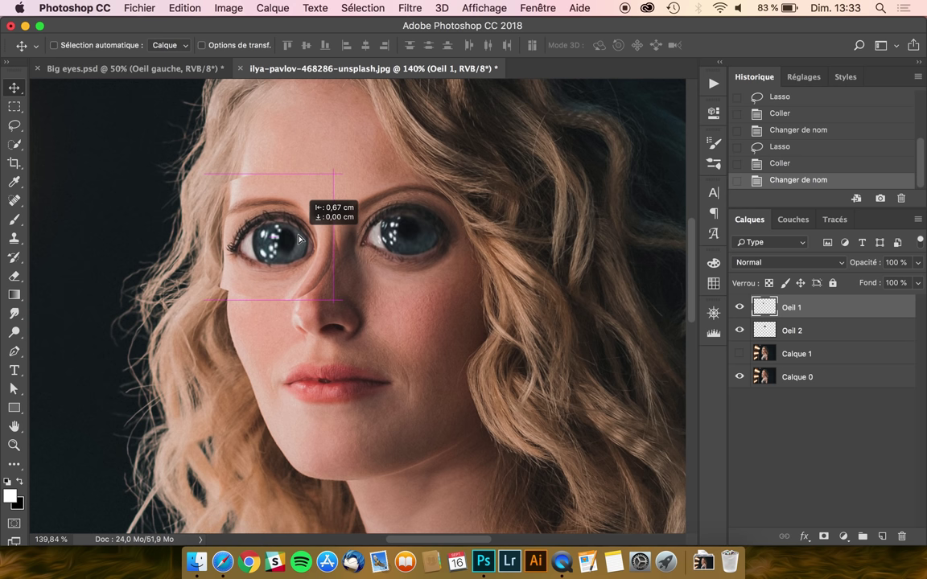
{"action": "left_click_drag", "start_coordinate": [299, 239], "coordinate": [299, 239]}
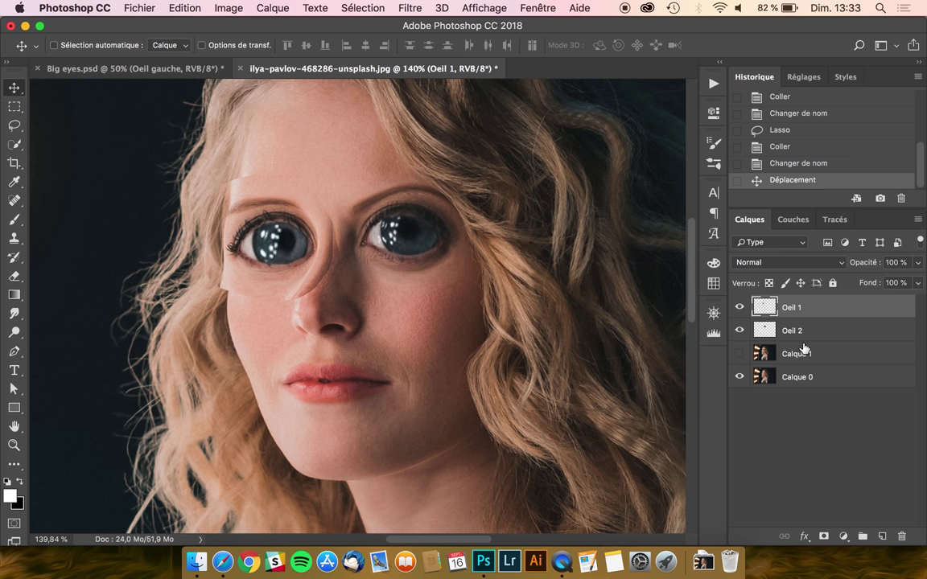
{"action": "left_click", "coordinate": [823, 536]}
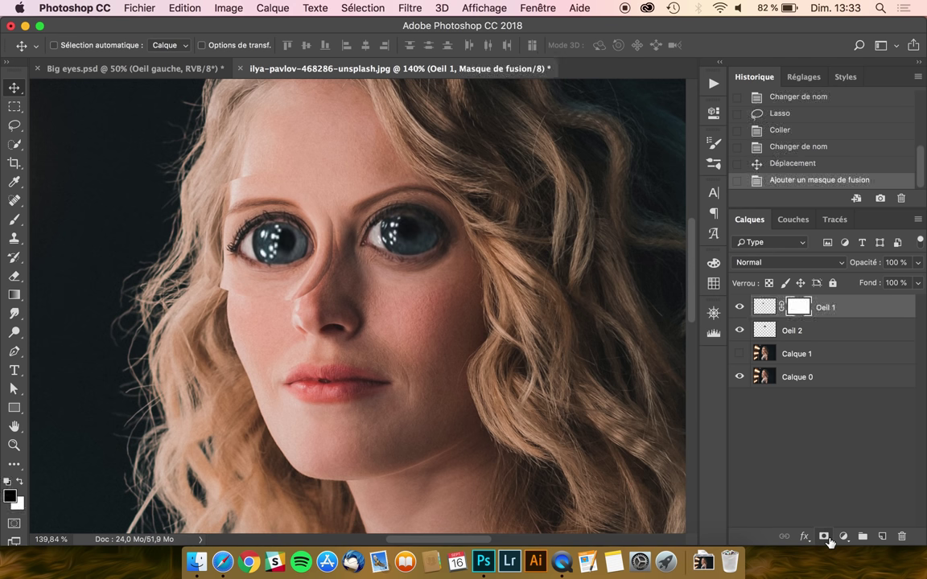
Step: Pick a soft round brush at 60 px and centre the view on the left eye
{"action": "left_click", "coordinate": [13, 215]}
{"action": "left_click", "coordinate": [66, 48]}
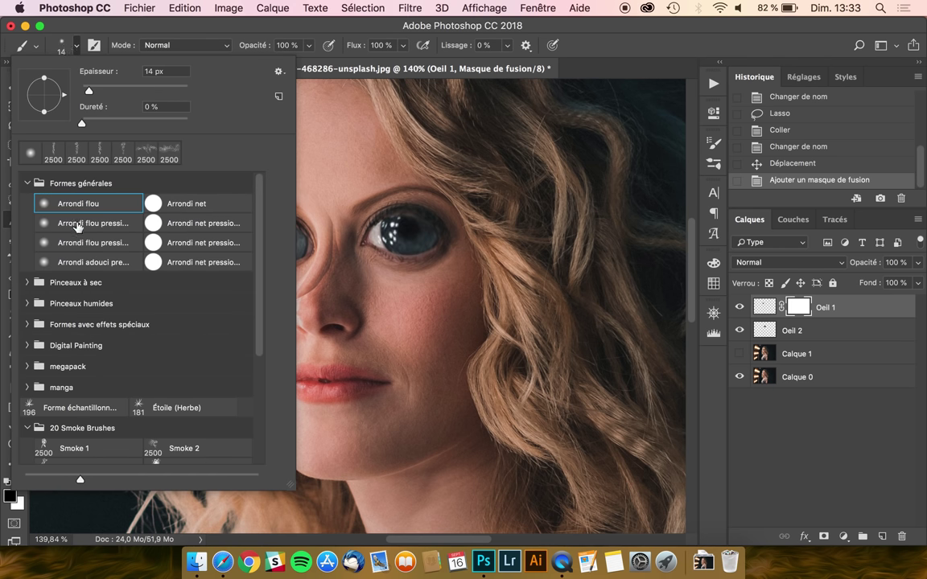
{"action": "left_click", "coordinate": [189, 32]}
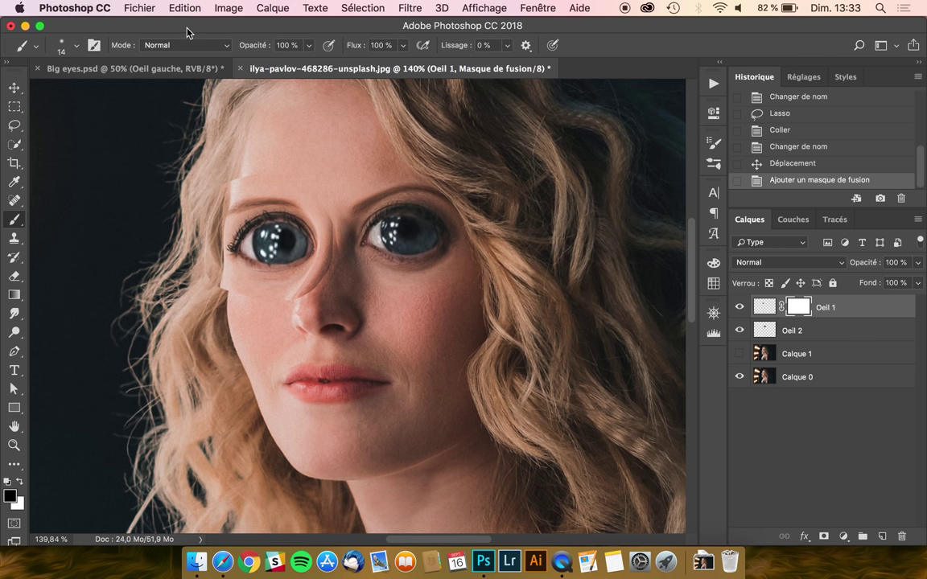
{"action": "scroll", "coordinate": [328, 215], "scroll_direction": "up", "scroll_amount": 3}
{"action": "left_click", "coordinate": [295, 191], "text": "ctrl+alt"}
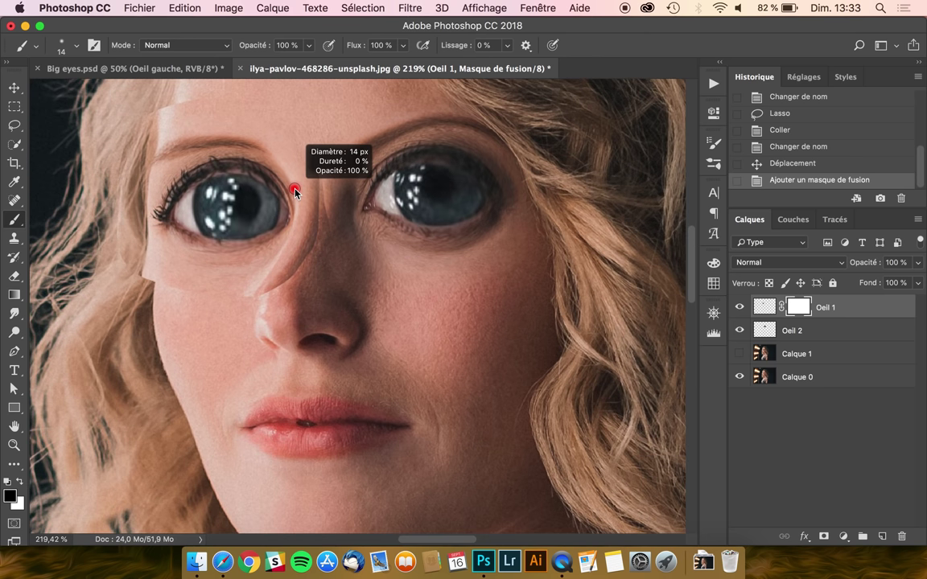
{"action": "left_click_drag", "start_coordinate": [327, 190], "coordinate": [346, 190]}
{"action": "left_click_drag", "start_coordinate": [308, 150], "coordinate": [344, 201]}
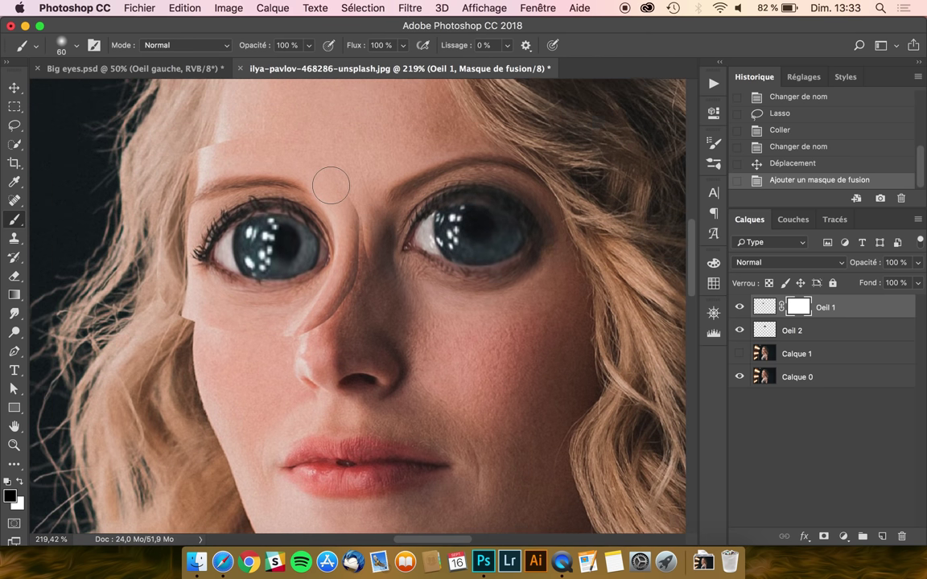
Step: Paint black on the Oeil 1 mask over the patch edges, restoring the iris with white
{"action": "left_click_drag", "start_coordinate": [282, 155], "coordinate": [238, 177]}
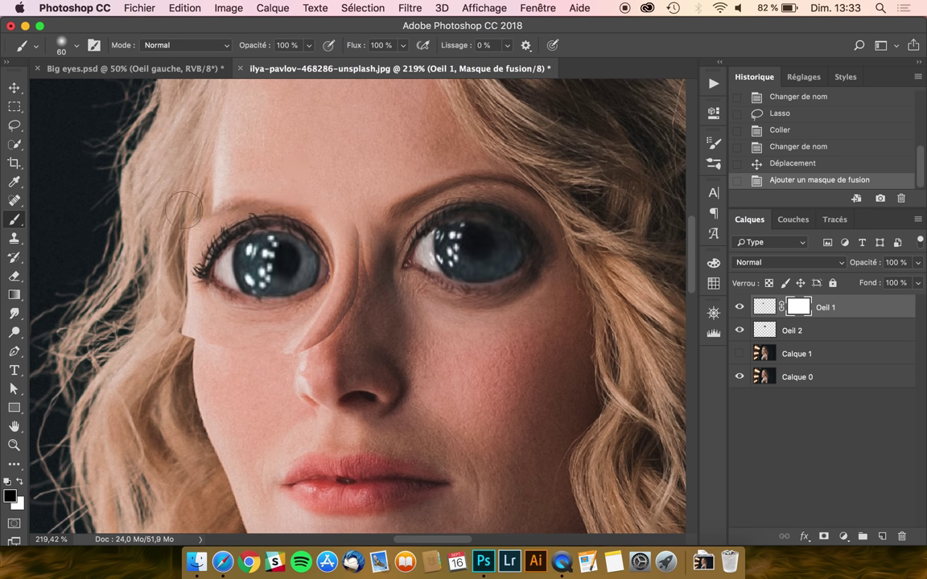
{"action": "left_click_drag", "start_coordinate": [185, 191], "coordinate": [256, 193]}
{"action": "mouse_move", "coordinate": [187, 181]}
{"action": "left_mouse_down"}
{"action": "mouse_move", "coordinate": [195, 224]}
{"action": "mouse_move", "coordinate": [254, 351]}
{"action": "left_mouse_up"}
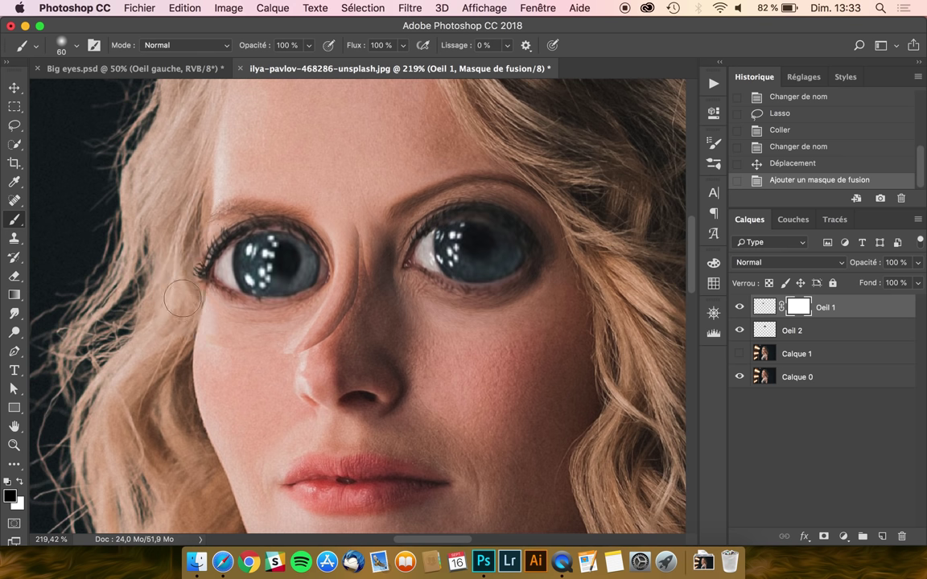
{"action": "left_click_drag", "start_coordinate": [254, 351], "coordinate": [281, 309]}
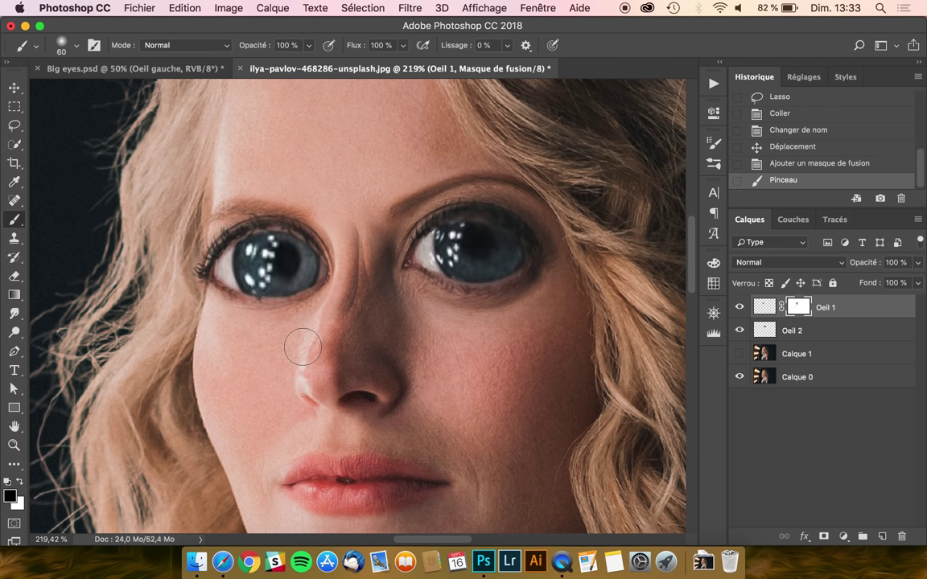
{"action": "key", "text": "x"}
{"action": "left_click_drag", "start_coordinate": [274, 257], "coordinate": [241, 286]}
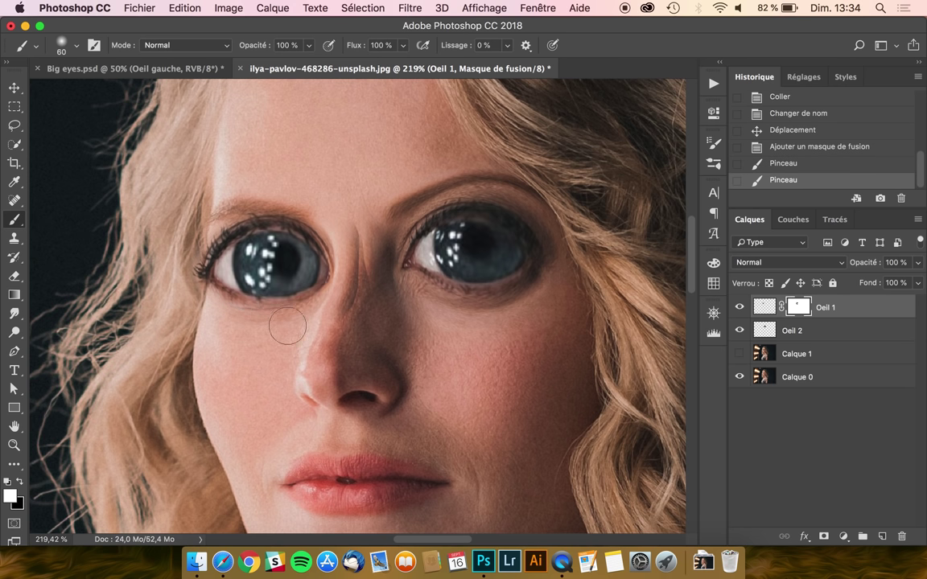
{"action": "key", "text": "x"}
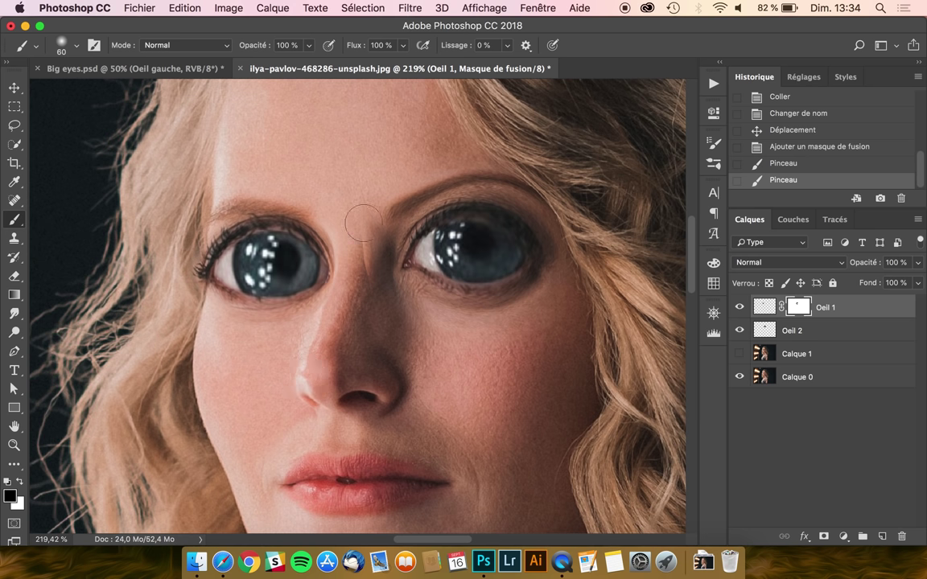
Step: Shrink the brush to 48 px and dab away the remaining edges at the brow and eye
{"action": "mouse_move", "coordinate": [352, 214]}
{"action": "left_mouse_down"}
{"action": "mouse_move", "coordinate": [321, 222]}
{"action": "mouse_move", "coordinate": [341, 240]}
{"action": "left_mouse_up"}
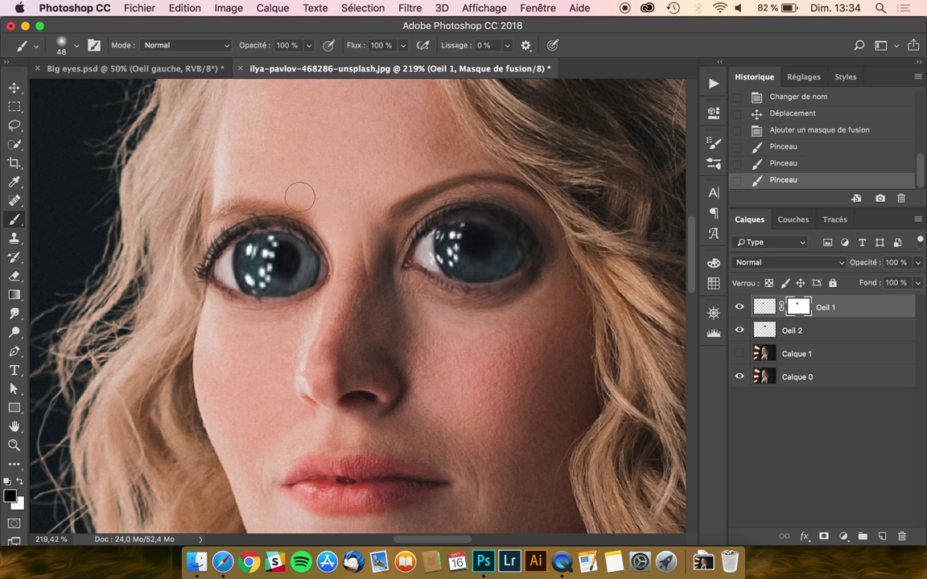
{"action": "left_click", "coordinate": [216, 173]}
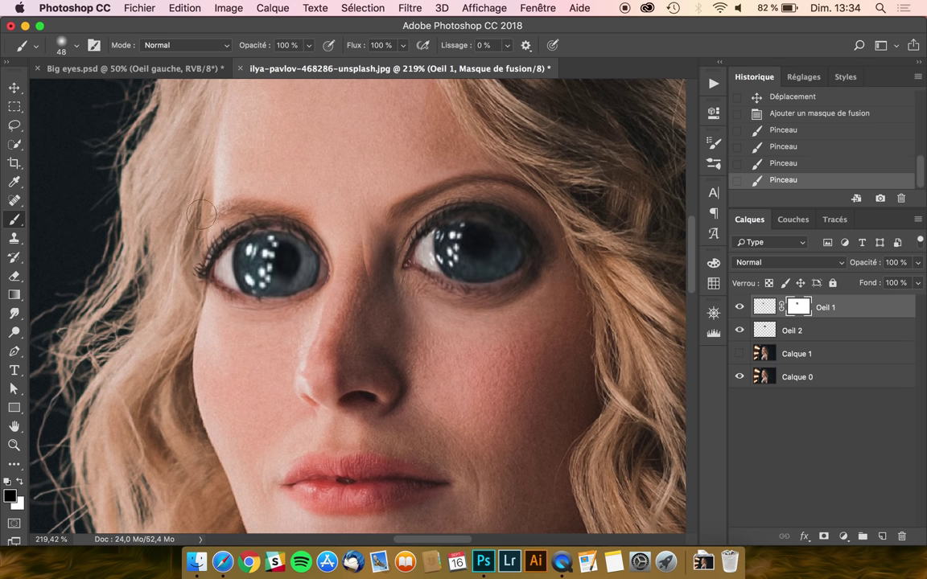
{"action": "left_click", "coordinate": [182, 254]}
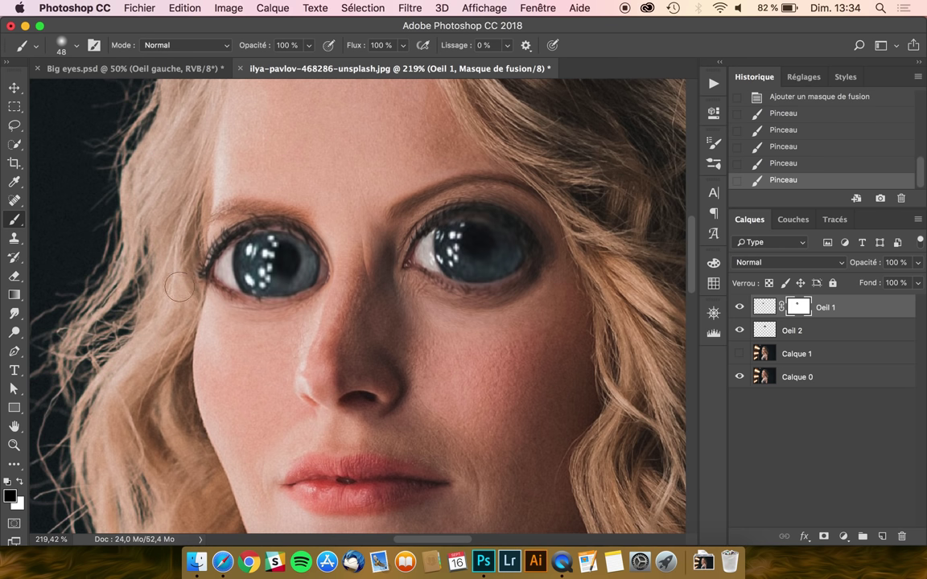
{"action": "left_click", "coordinate": [179, 248]}
{"action": "left_click", "coordinate": [15, 88]}
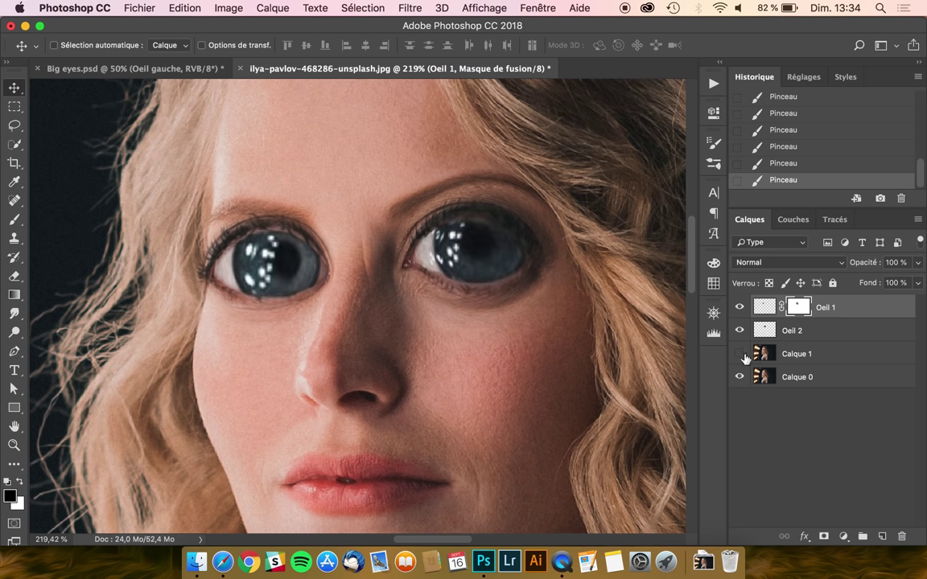
Step: Move the Oeil 1 eye image back toward the original left eye position
{"action": "left_click", "coordinate": [761, 310]}
{"action": "left_click_drag", "start_coordinate": [270, 237], "coordinate": [277, 252]}
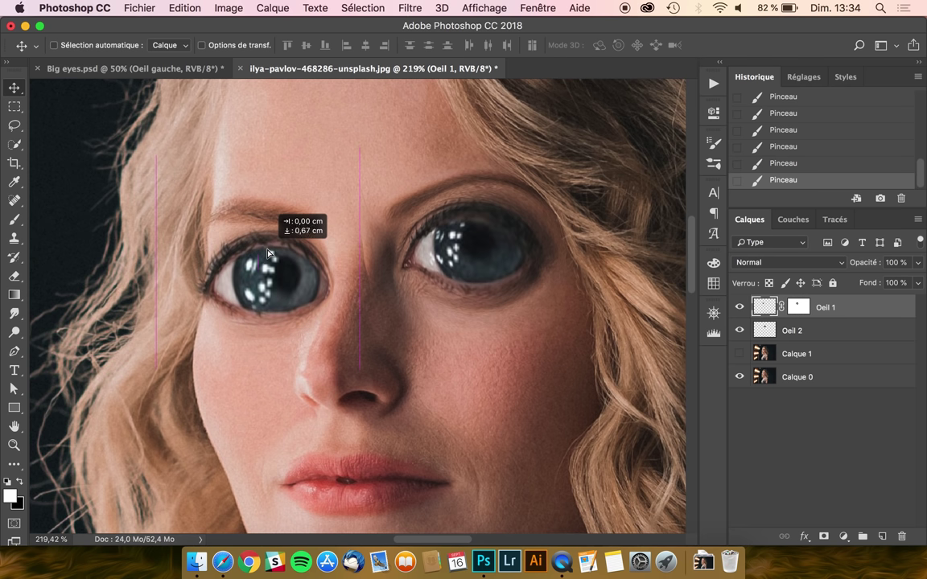
{"action": "key", "text": "Left"}
{"action": "key", "text": "Left"}
{"action": "key", "text": "Left"}
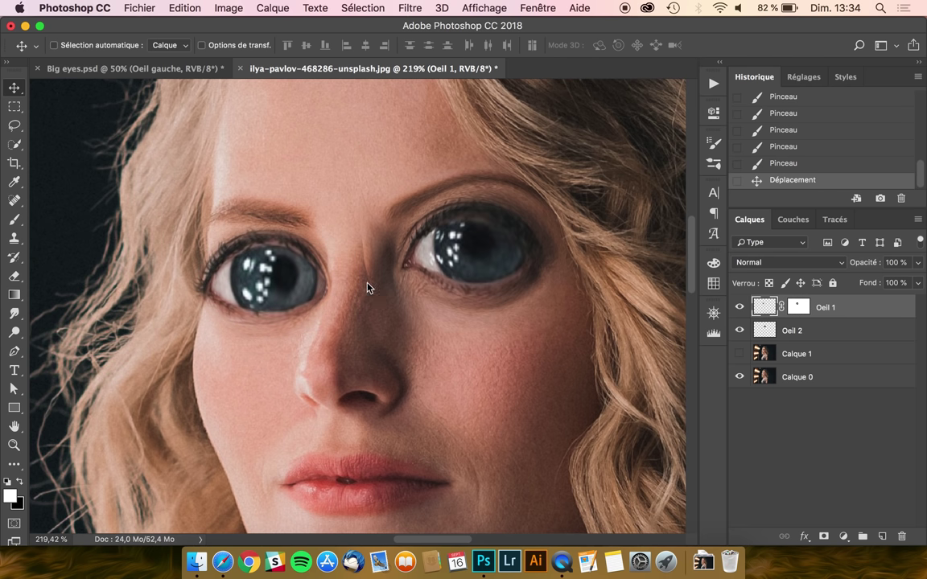
{"action": "left_click_drag", "start_coordinate": [226, 274], "coordinate": [185, 305]}
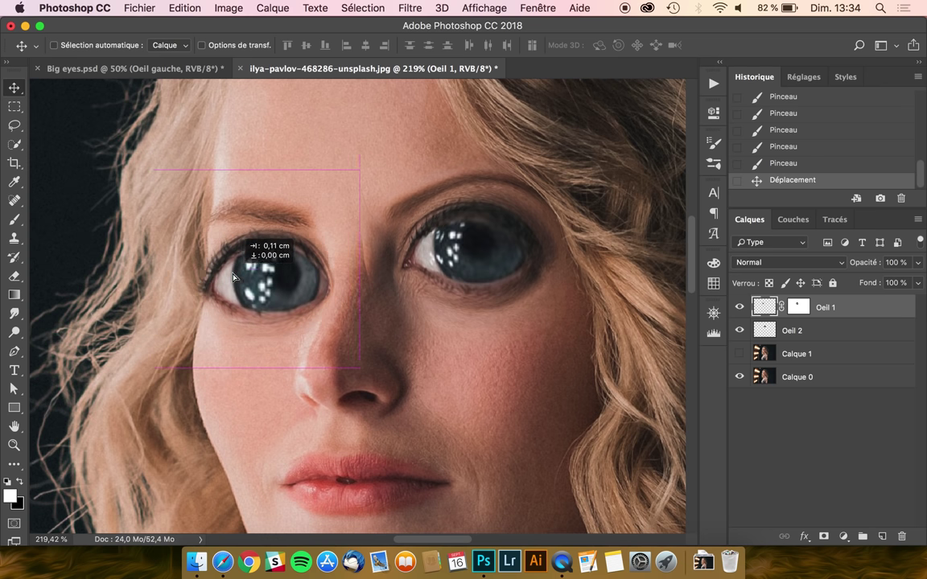
{"action": "left_click_drag", "start_coordinate": [185, 305], "coordinate": [289, 253]}
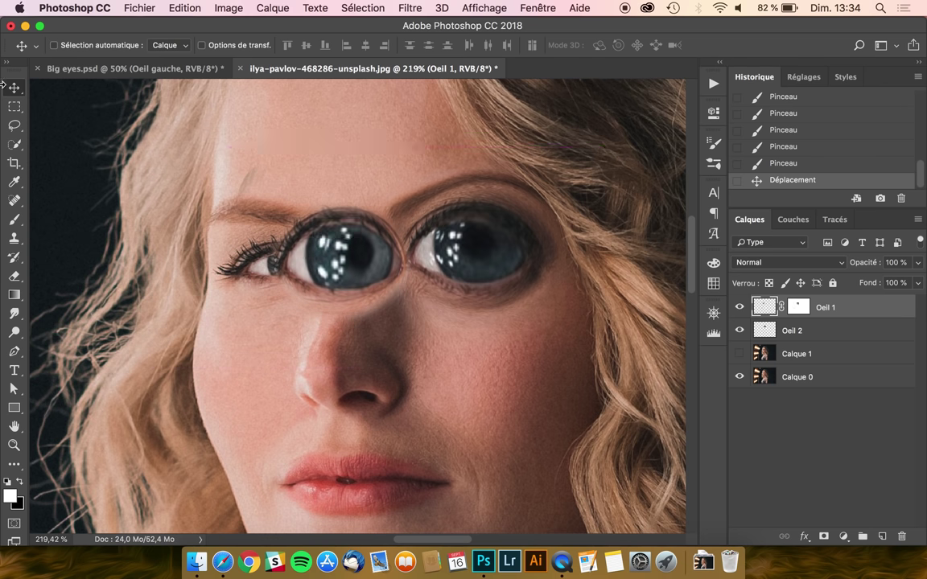
Step: Dab black onto the Oeil 1 mask, then settle the enlarged eye over the original
{"action": "left_click", "coordinate": [14, 219]}
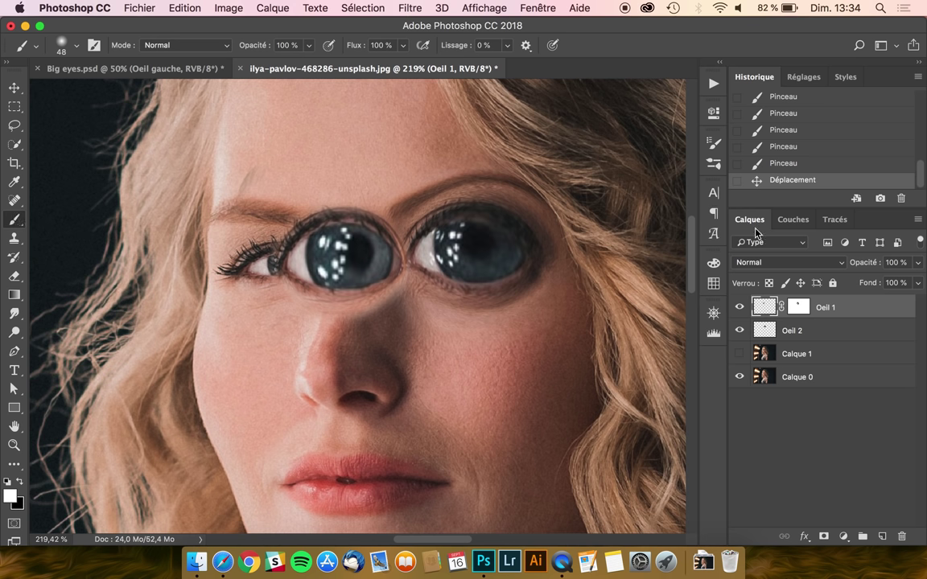
{"action": "left_click", "coordinate": [798, 313]}
{"action": "key", "text": "x"}
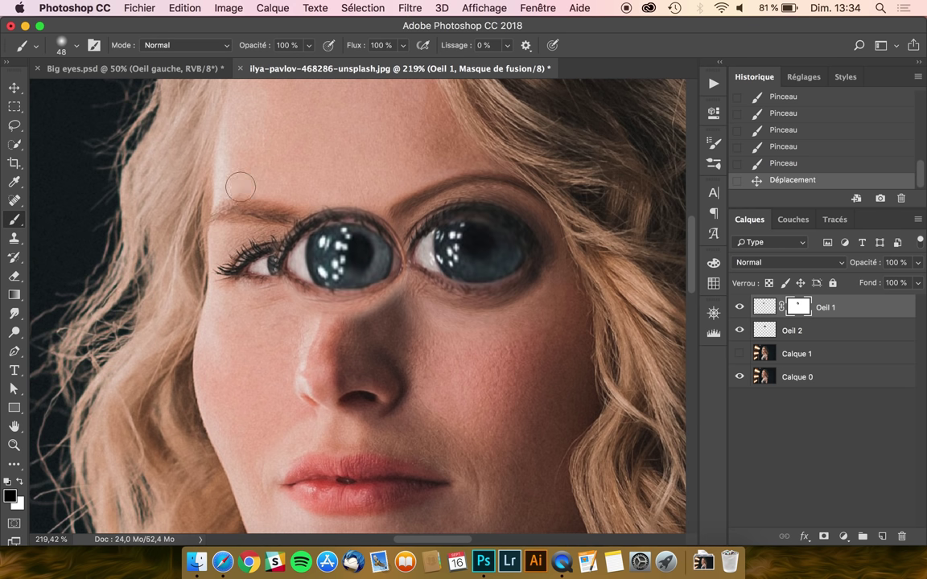
{"action": "left_click", "coordinate": [216, 213]}
{"action": "key", "text": "v"}
{"action": "mouse_move", "coordinate": [339, 208]}
{"action": "left_mouse_down"}
{"action": "mouse_move", "coordinate": [254, 236]}
{"action": "mouse_move", "coordinate": [268, 233]}
{"action": "left_mouse_up"}
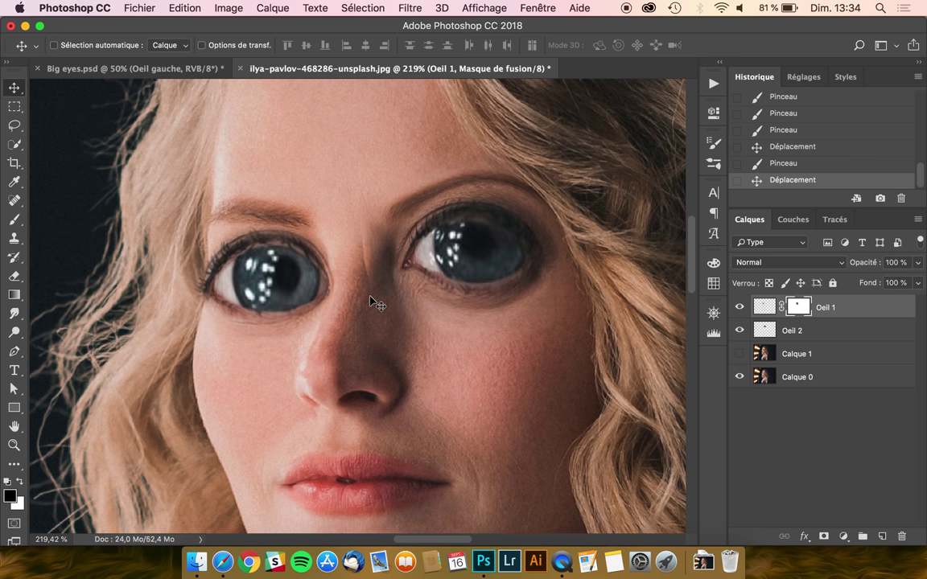
Step: Zoom in, set the brush to 20 px, and nudge Oeil 1 a few pixels into place
{"action": "key", "text": "b"}
{"action": "scroll", "coordinate": [331, 266], "scroll_direction": "up", "scroll_amount": 2}
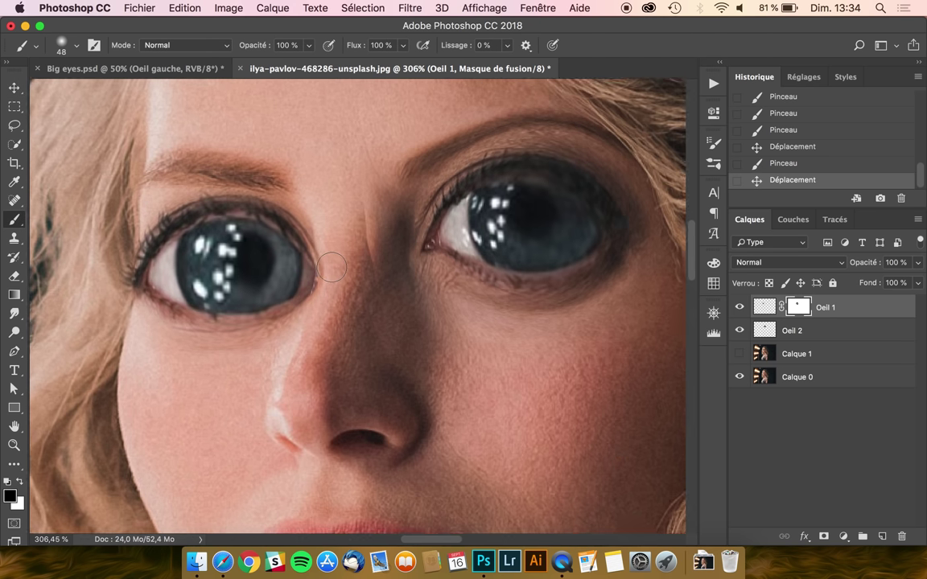
{"action": "scroll", "coordinate": [332, 267], "scroll_direction": "up", "scroll_amount": 1}
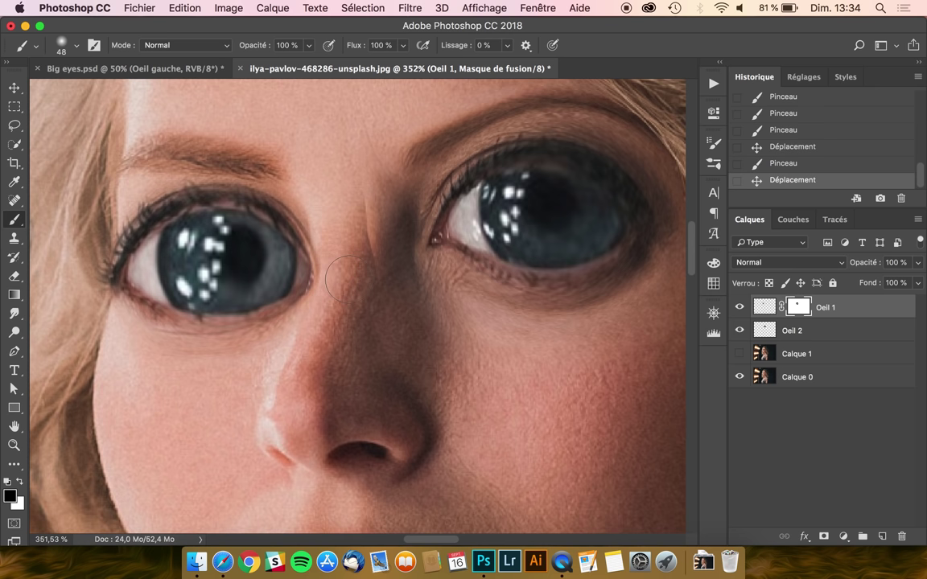
{"action": "left_click_drag", "start_coordinate": [344, 279], "coordinate": [315, 283]}
{"action": "key", "text": "v"}
{"action": "key", "text": "Left"}
{"action": "key", "text": "Left"}
{"action": "key", "text": "Left"}
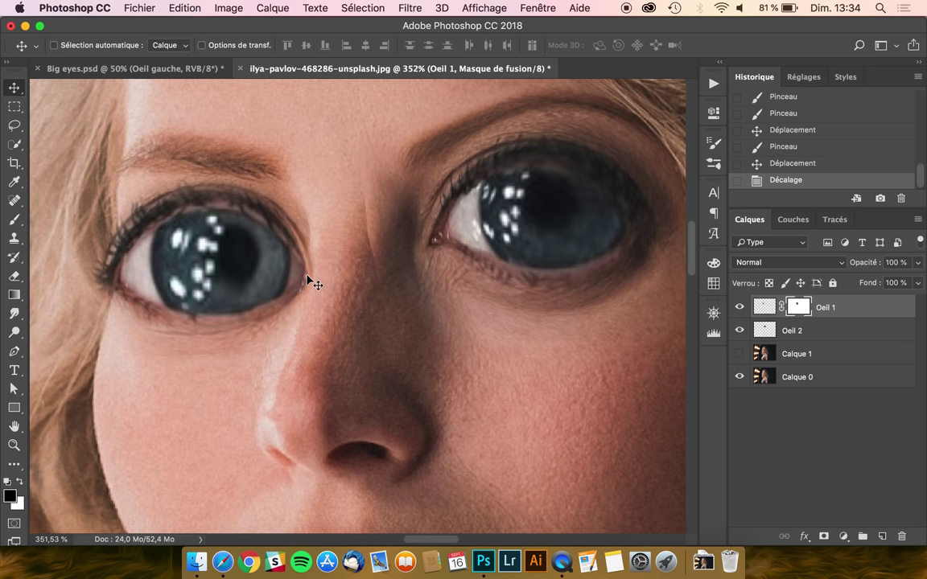
{"action": "key", "text": "Left"}
{"action": "key", "text": "Left"}
{"action": "key", "text": "Left"}
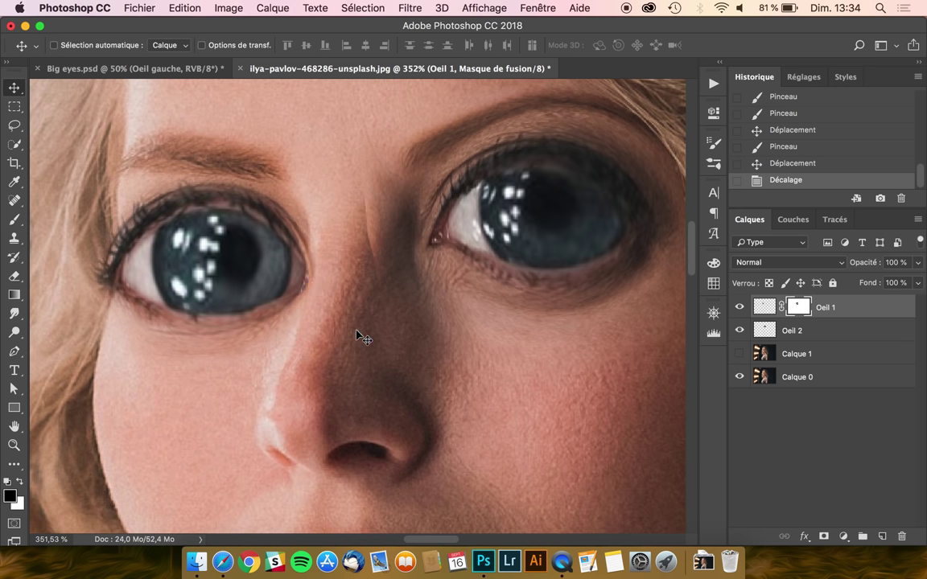
{"action": "key", "text": "Right"}
{"action": "key", "text": "Right"}
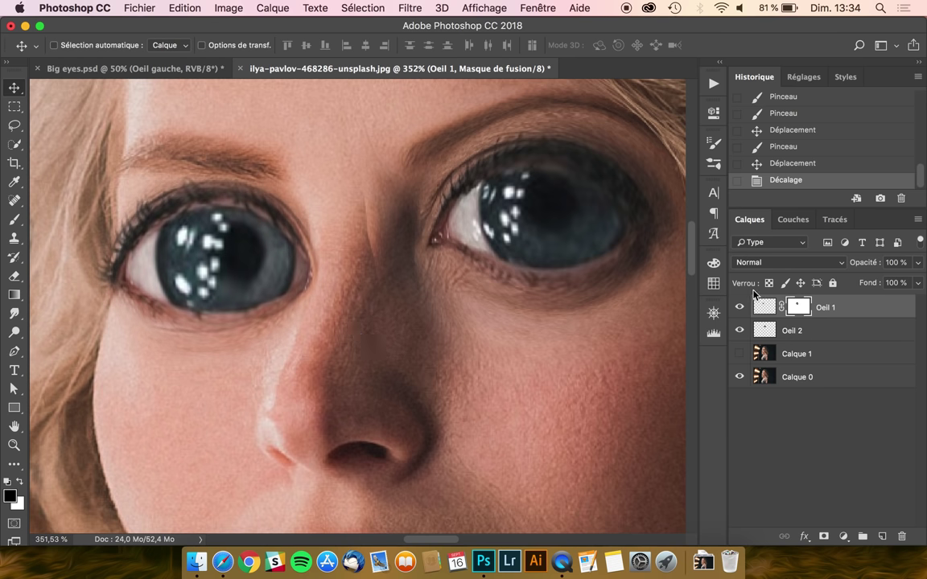
Step: Paint the Oeil 1 mask with white and black to blend the edge beside the nose
{"action": "key", "text": "b"}
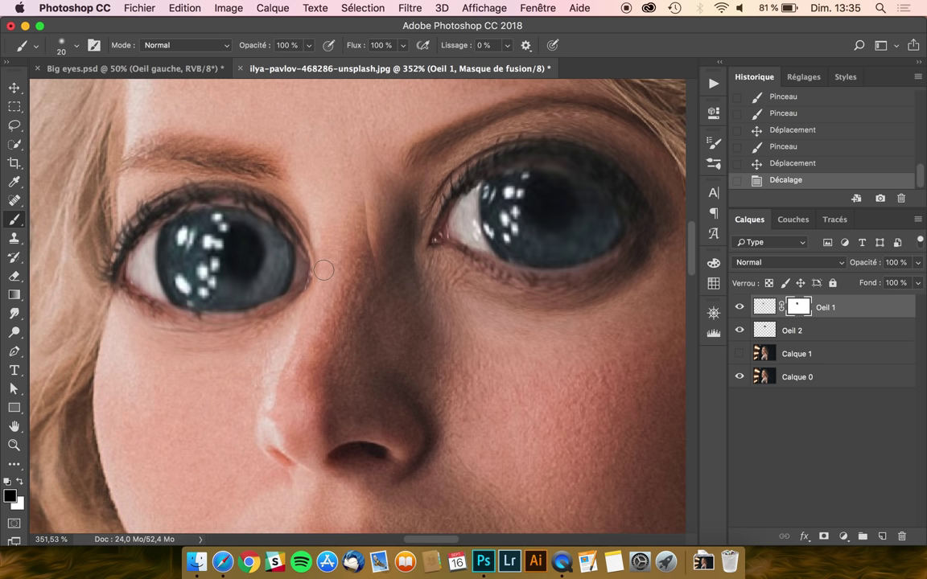
{"action": "left_click", "coordinate": [310, 214]}
{"action": "key", "text": "x"}
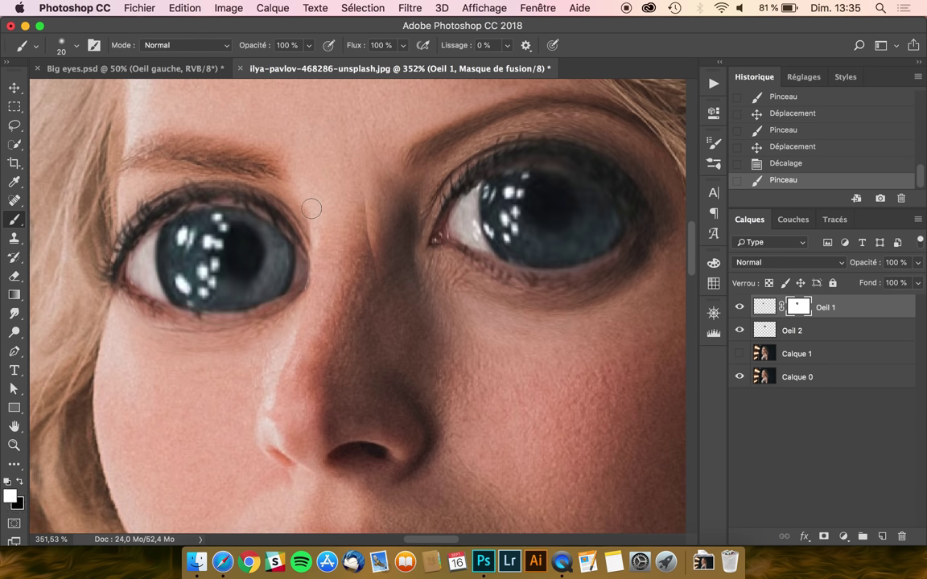
{"action": "left_click_drag", "start_coordinate": [295, 196], "coordinate": [294, 228]}
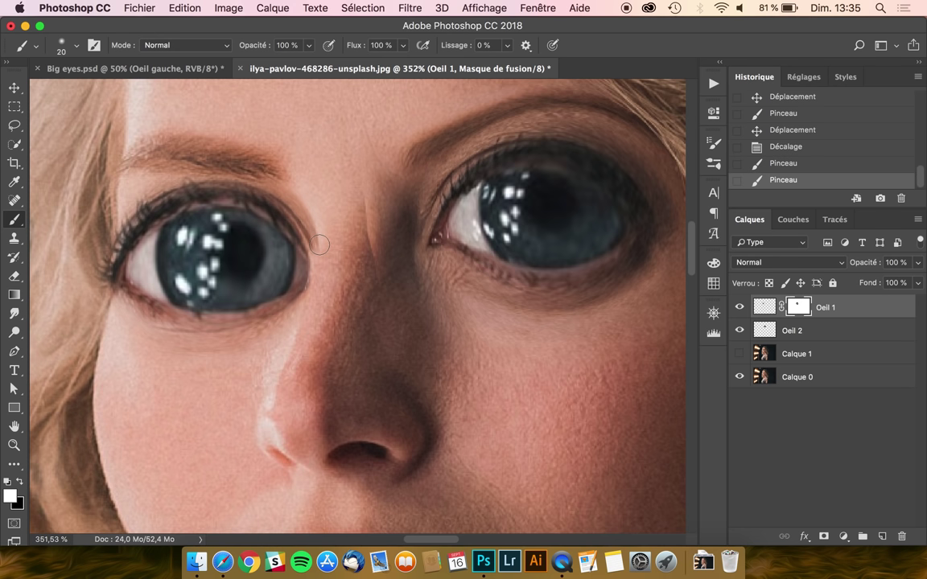
{"action": "key", "text": "x"}
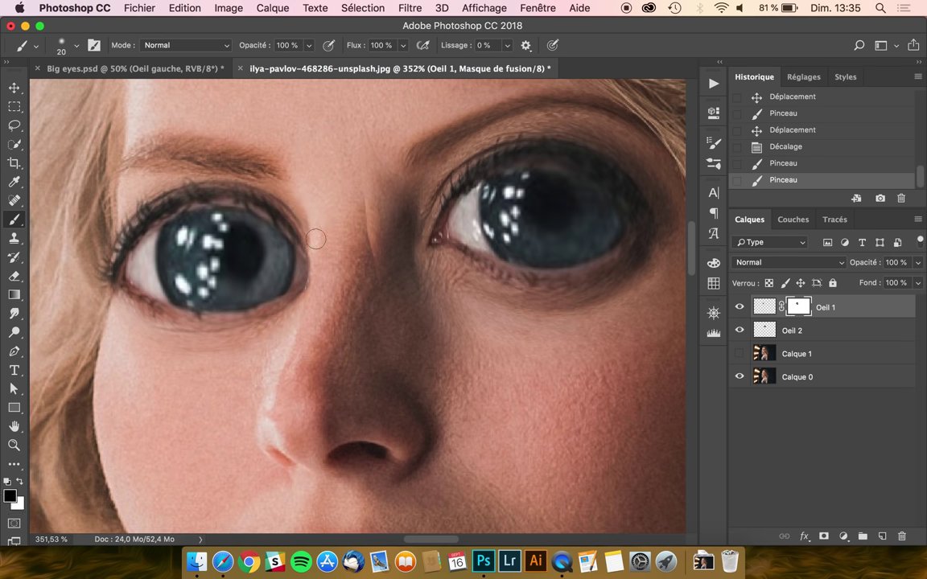
{"action": "left_click_drag", "start_coordinate": [318, 259], "coordinate": [297, 374]}
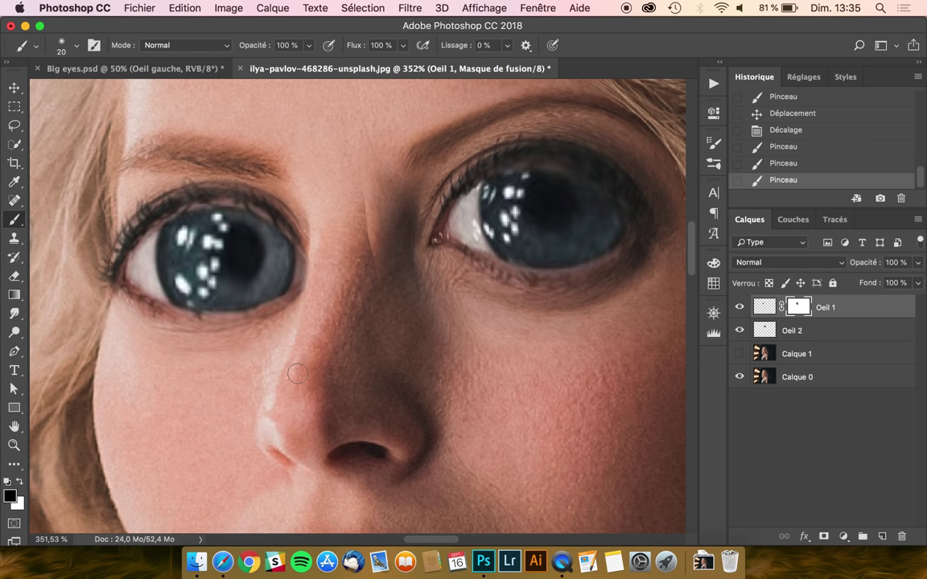
{"action": "scroll", "coordinate": [297, 373], "scroll_direction": "down", "scroll_amount": 3, "text": "alt"}
{"action": "scroll", "coordinate": [297, 374], "scroll_direction": "down", "scroll_amount": 3}
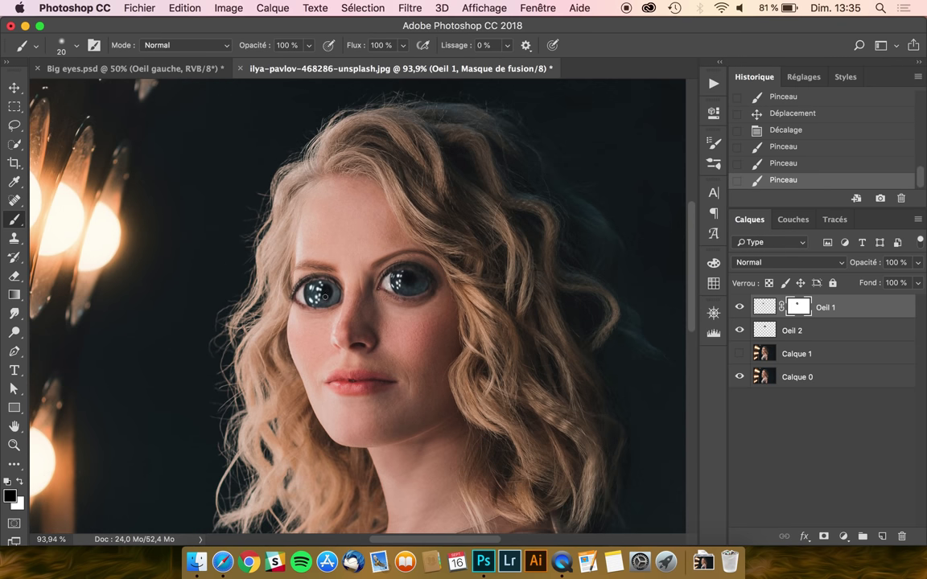
Step: Move the enlarged right eye on Oeil 2 into line with the left eye
{"action": "left_click", "coordinate": [802, 336]}
{"action": "left_click", "coordinate": [13, 86]}
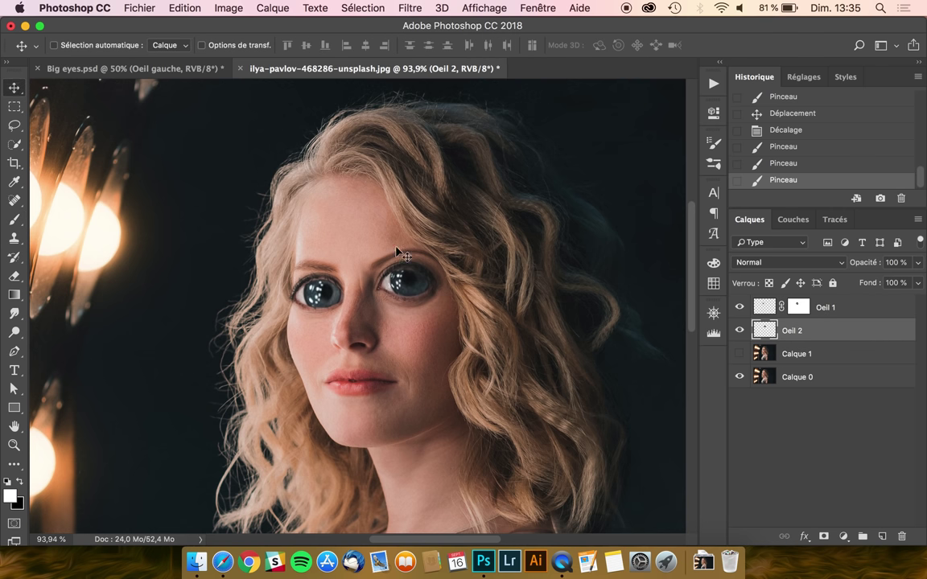
{"action": "left_click_drag", "start_coordinate": [377, 237], "coordinate": [419, 273]}
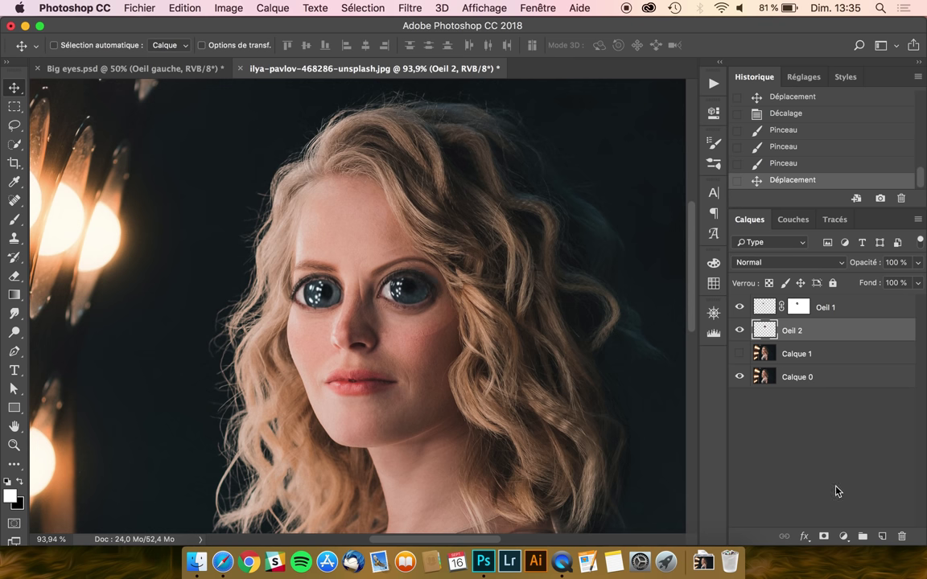
Step: Add a layer mask to Oeil 2 and blend the eye's edges with a soft 70 px black brush
{"action": "left_click", "coordinate": [824, 538]}
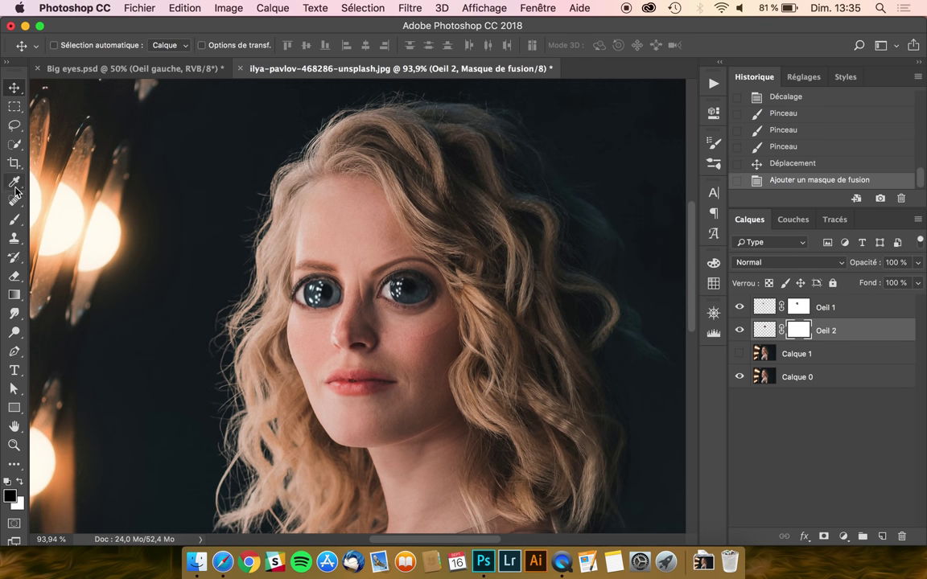
{"action": "left_click", "coordinate": [15, 221]}
{"action": "scroll", "coordinate": [362, 297], "scroll_direction": "up", "scroll_amount": 3}
{"action": "left_click_drag", "start_coordinate": [459, 207], "coordinate": [493, 209]}
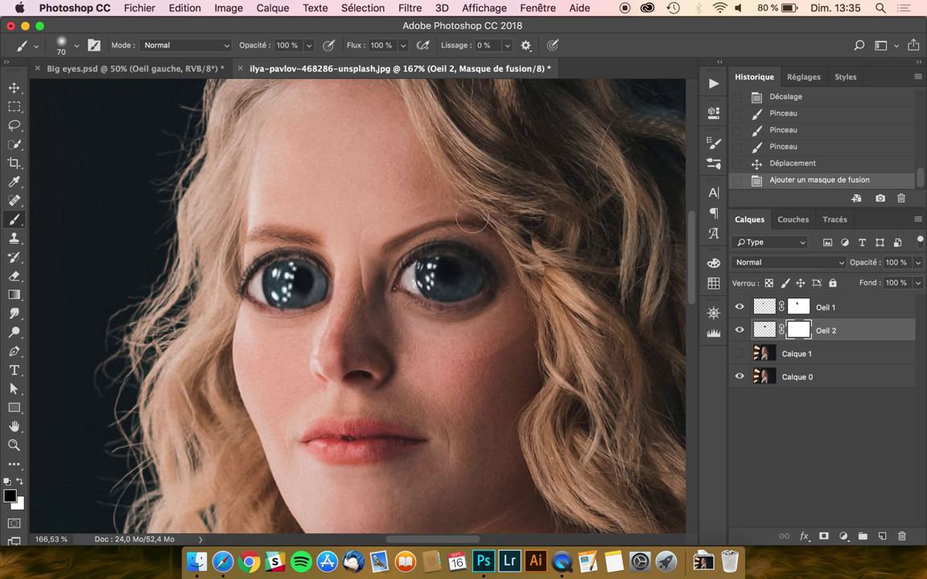
{"action": "left_click_drag", "start_coordinate": [493, 209], "coordinate": [337, 217]}
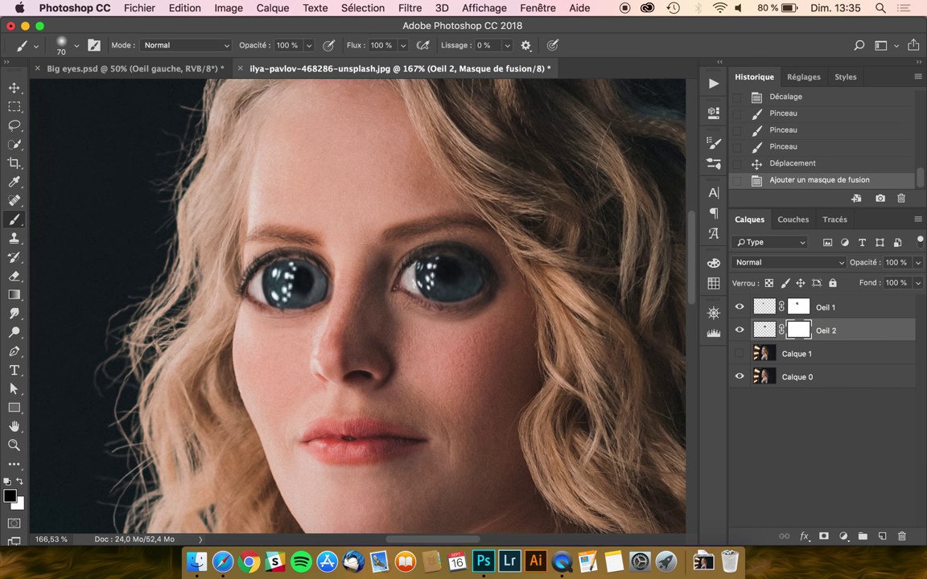
{"action": "left_click", "coordinate": [326, 205]}
{"action": "left_click", "coordinate": [14, 87]}
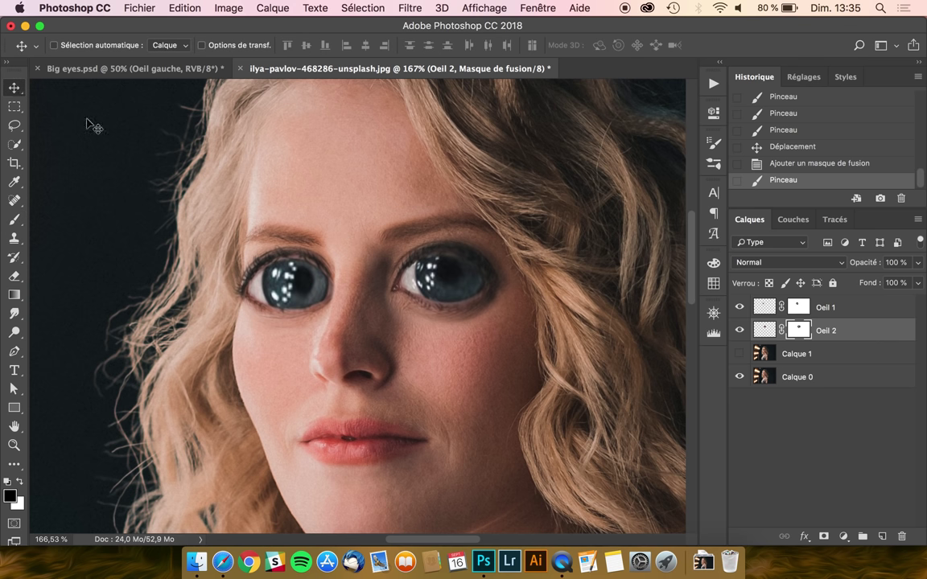
Step: Scale the right eye on Oeil 2 to about 106% and nudge it up into place
{"action": "scroll", "coordinate": [265, 253], "scroll_direction": "down", "scroll_amount": 3}
{"action": "scroll", "coordinate": [265, 252], "scroll_direction": "down", "scroll_amount": 5}
{"action": "scroll", "coordinate": [418, 328], "scroll_direction": "down", "scroll_amount": 1}
{"action": "scroll", "coordinate": [418, 328], "scroll_direction": "down", "scroll_amount": 1}
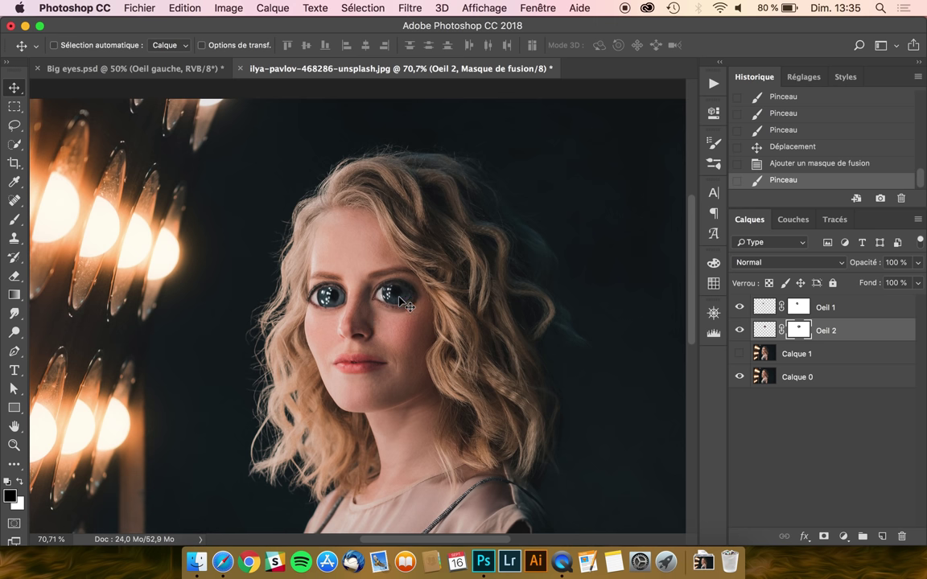
{"action": "key", "text": "ctrl+t"}
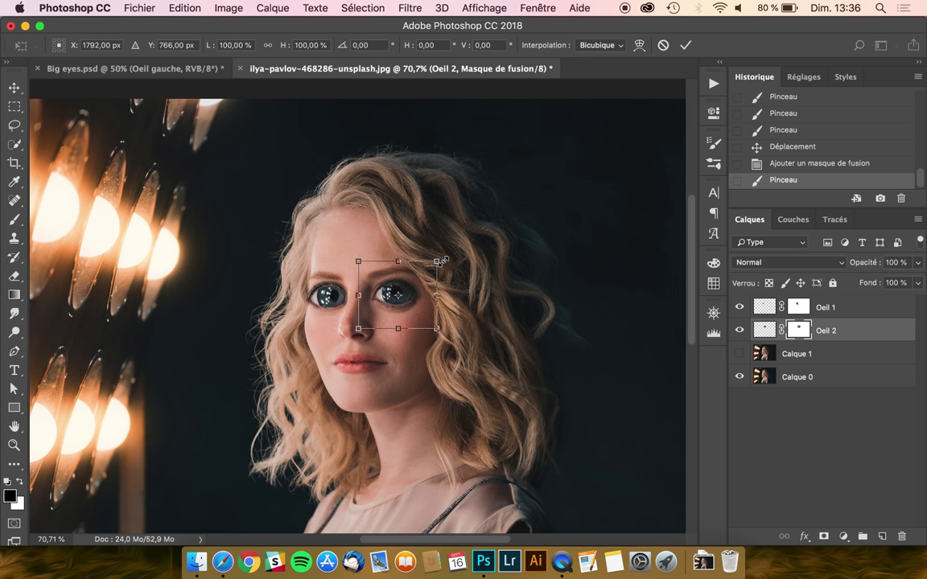
{"action": "left_click_drag", "start_coordinate": [443, 260], "coordinate": [440, 259]}
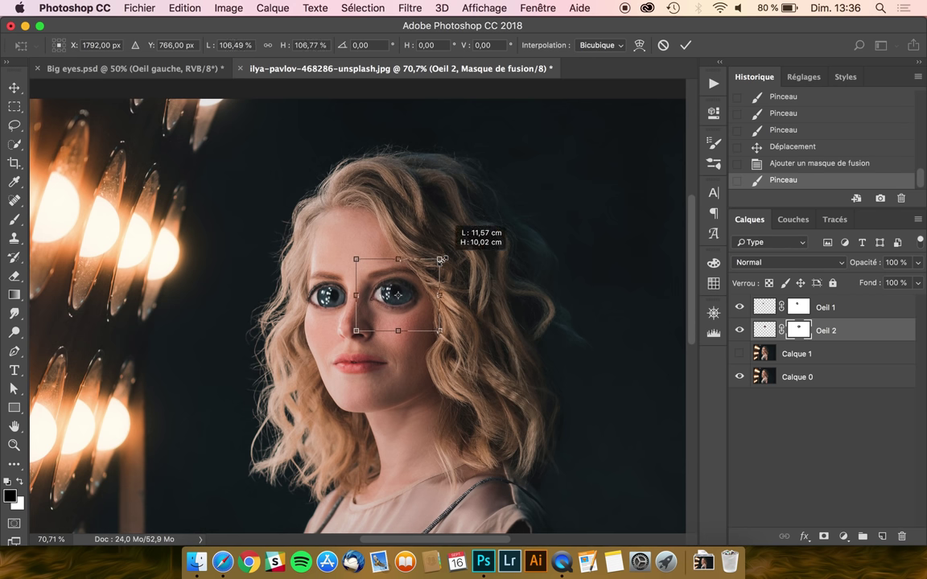
{"action": "key", "text": "Return"}
{"action": "key", "text": "Up"}
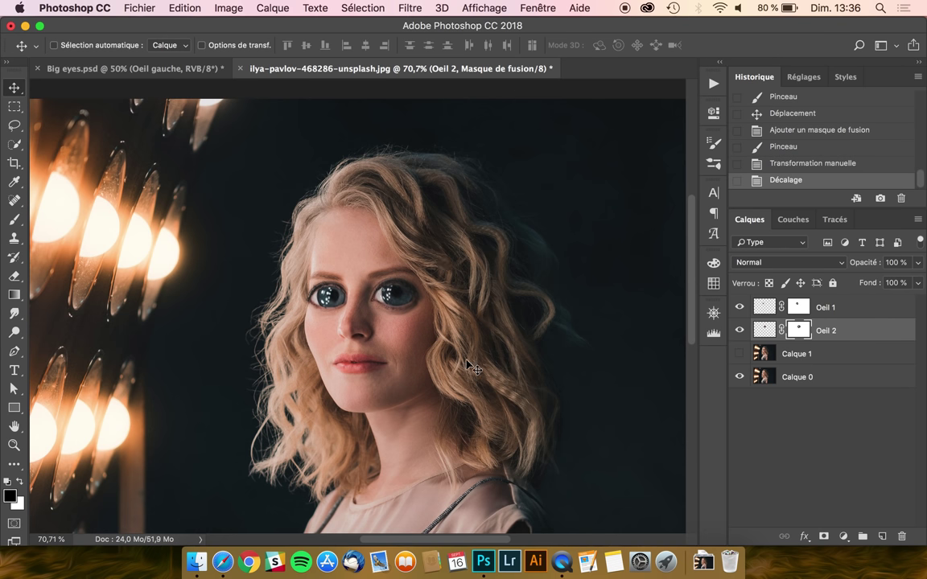
{"action": "scroll", "coordinate": [465, 362], "scroll_direction": "down", "scroll_amount": 5}
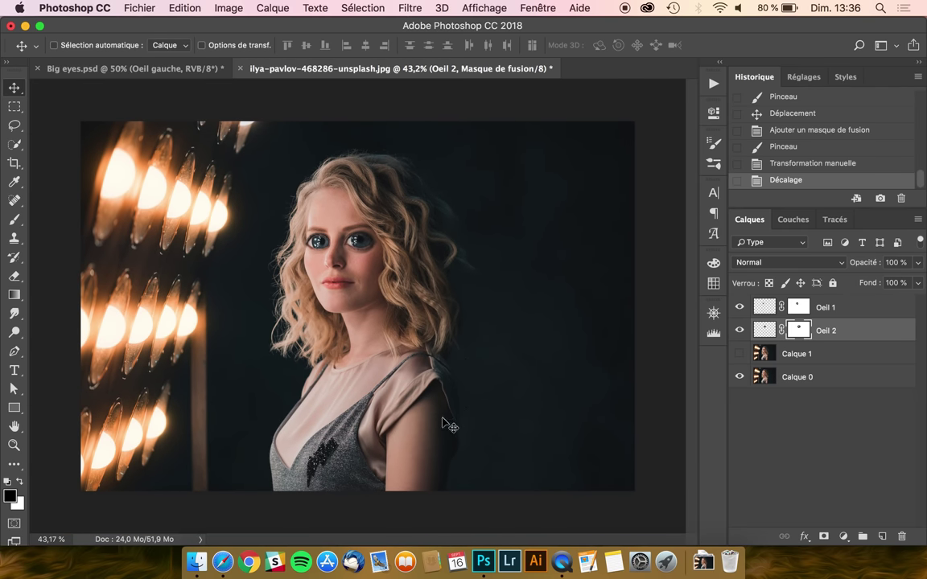
{"action": "scroll", "coordinate": [449, 424], "scroll_direction": "up", "scroll_amount": 2}
{"action": "scroll", "coordinate": [449, 425], "scroll_direction": "up", "scroll_amount": 1}
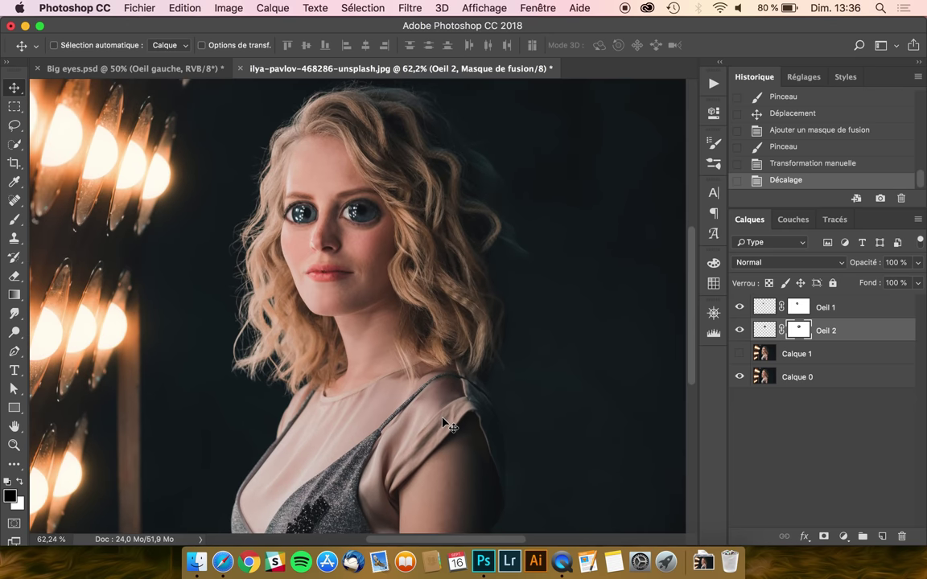